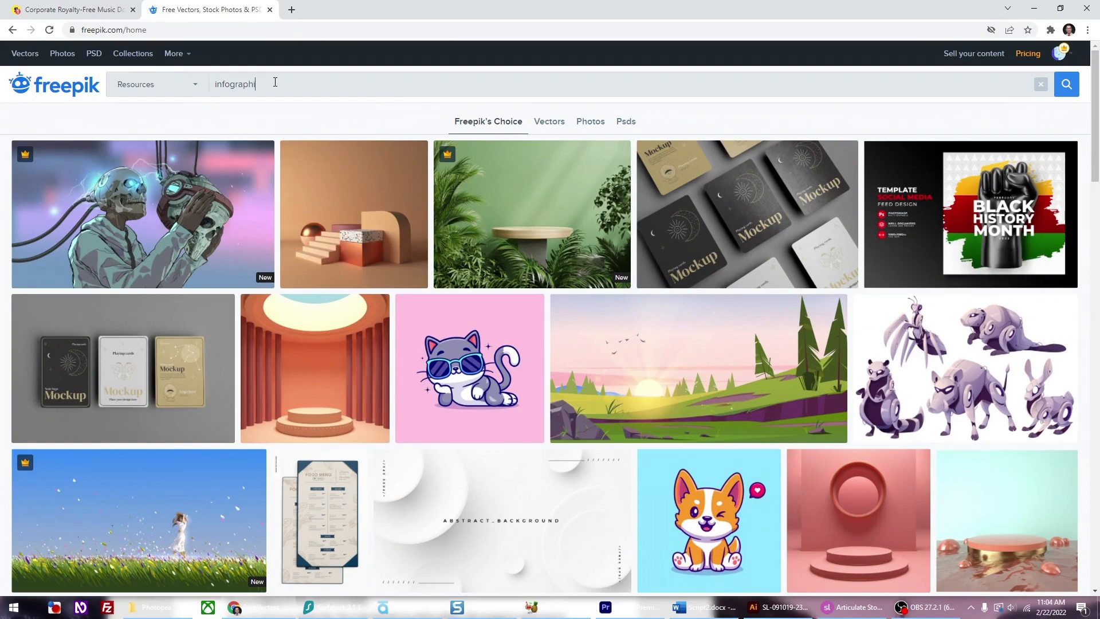
# - Search Freepik for "infographic" and open the "Steps modern circular connecting infographic template" preview
pyautogui.press('Return')
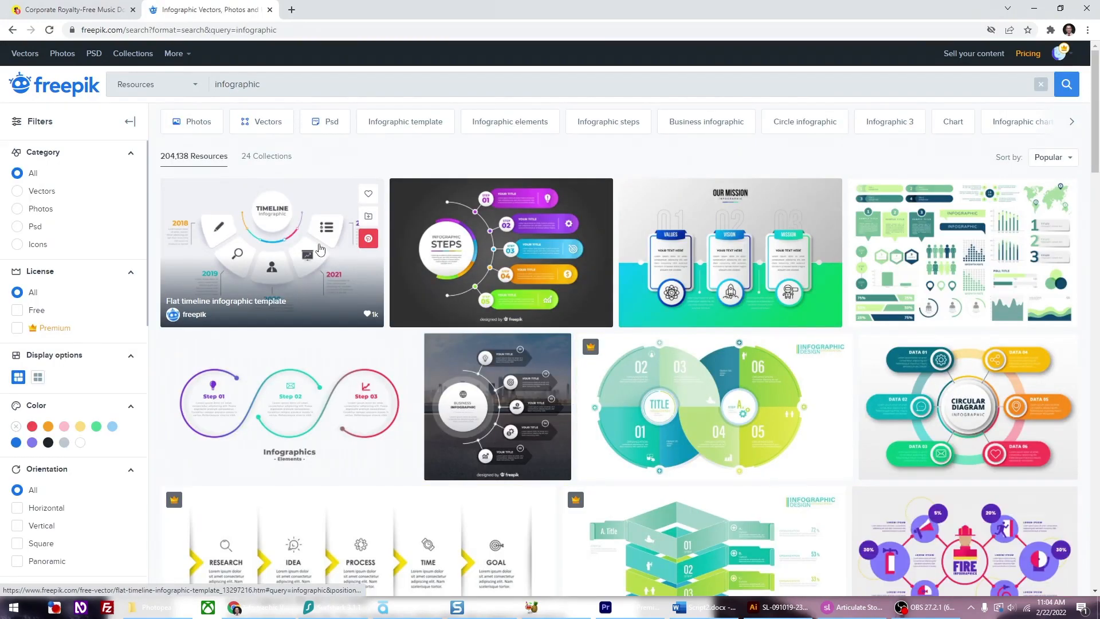
pyautogui.scroll(-3, 315, 240)
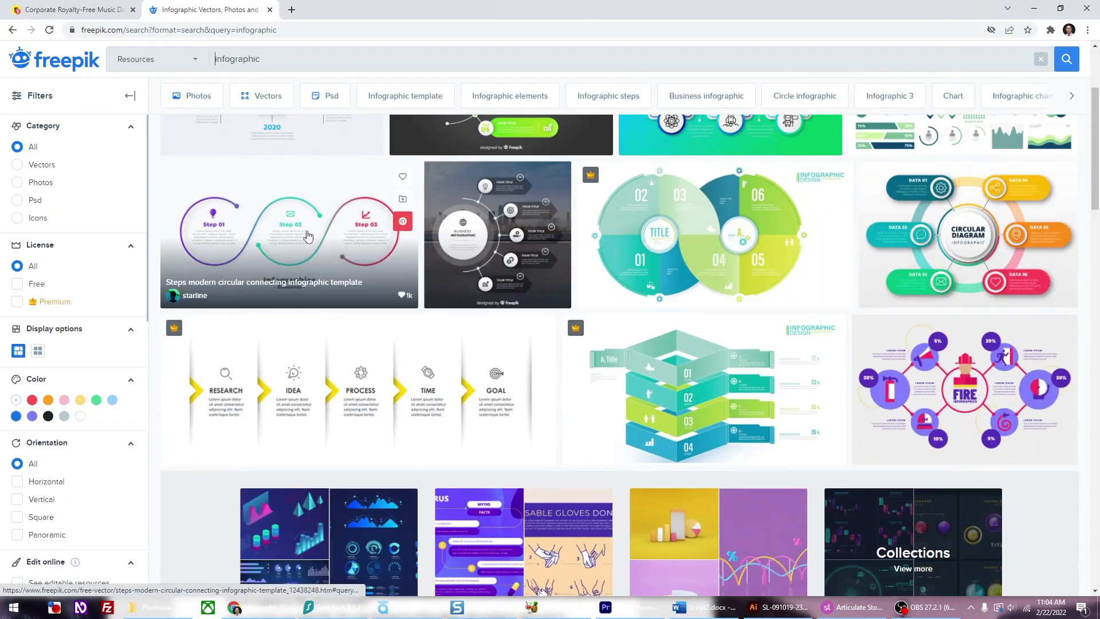
pyautogui.click(308, 235)
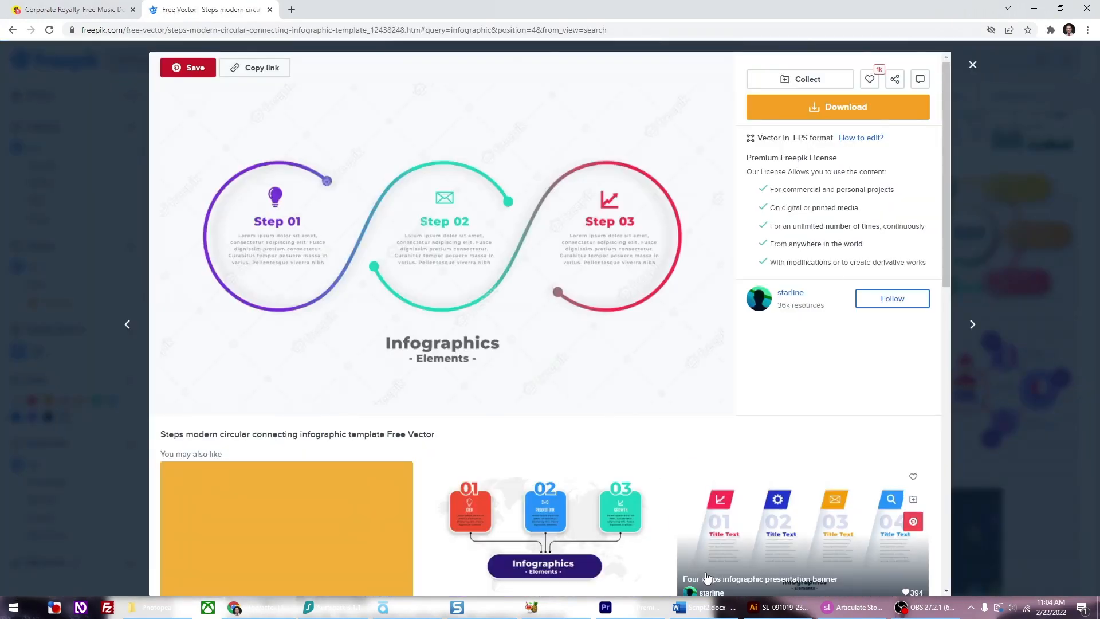
# - Switch to Adobe Illustrator, view the whole infographic artboard and select the complete artwork group
pyautogui.click(771, 607)
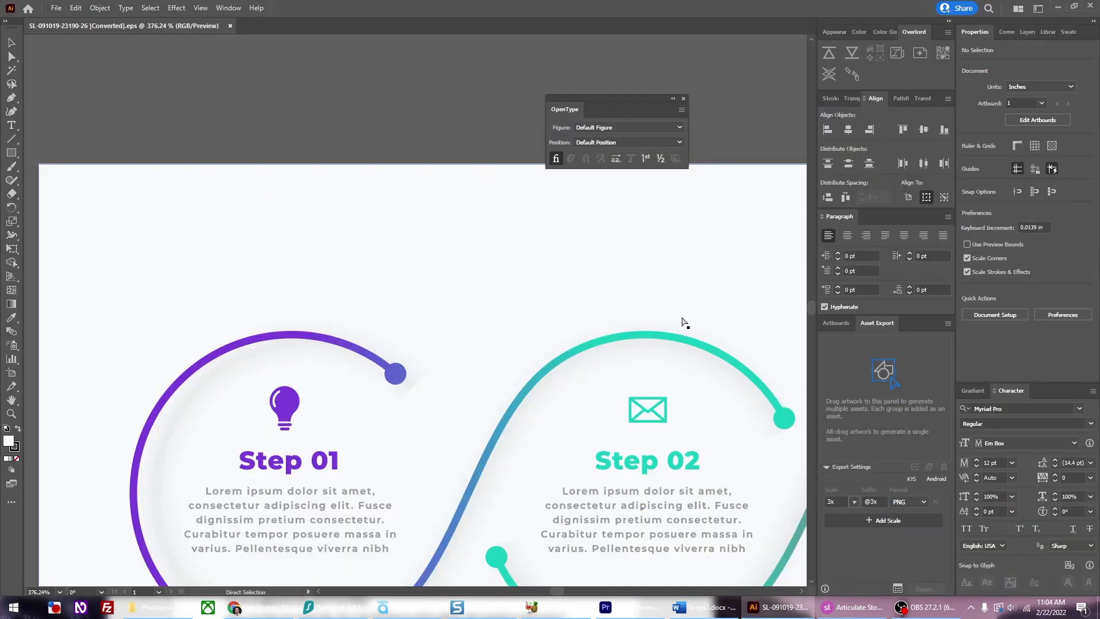
pyautogui.hotkey('ctrl', '-')
pyautogui.hotkey('ctrl', '-')
pyautogui.moveTo(625, 376); pyautogui.dragTo(532, 262)
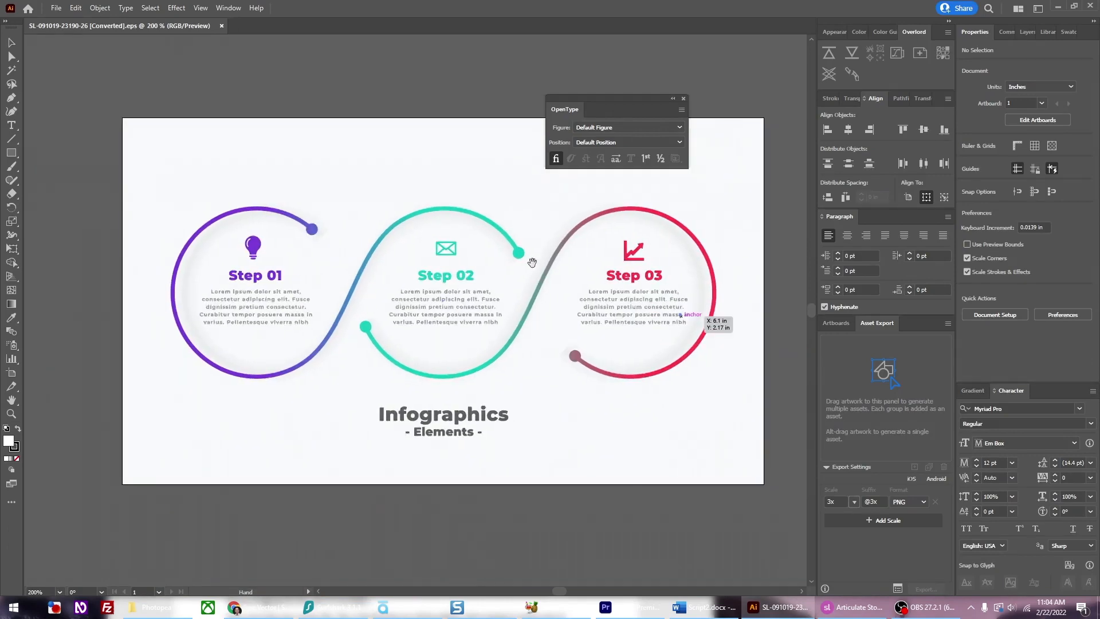
pyautogui.click(591, 481)
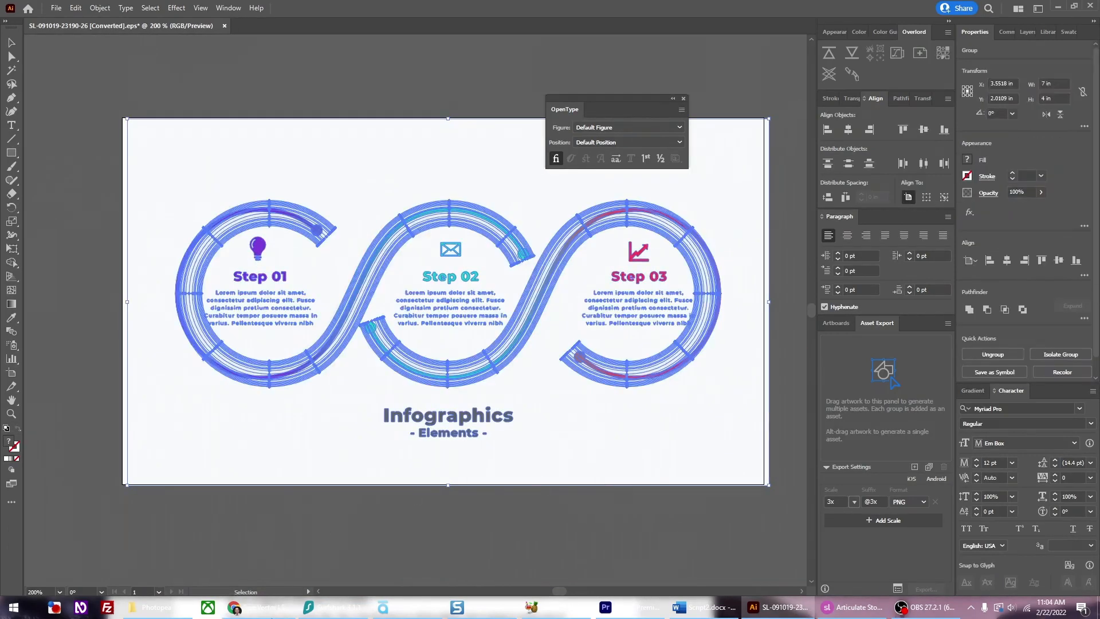
# - Switch to Chrome, search Google for "photopea" in a new tab and open the Photopea online editor
pyautogui.click(267, 609)
pyautogui.click(291, 9)
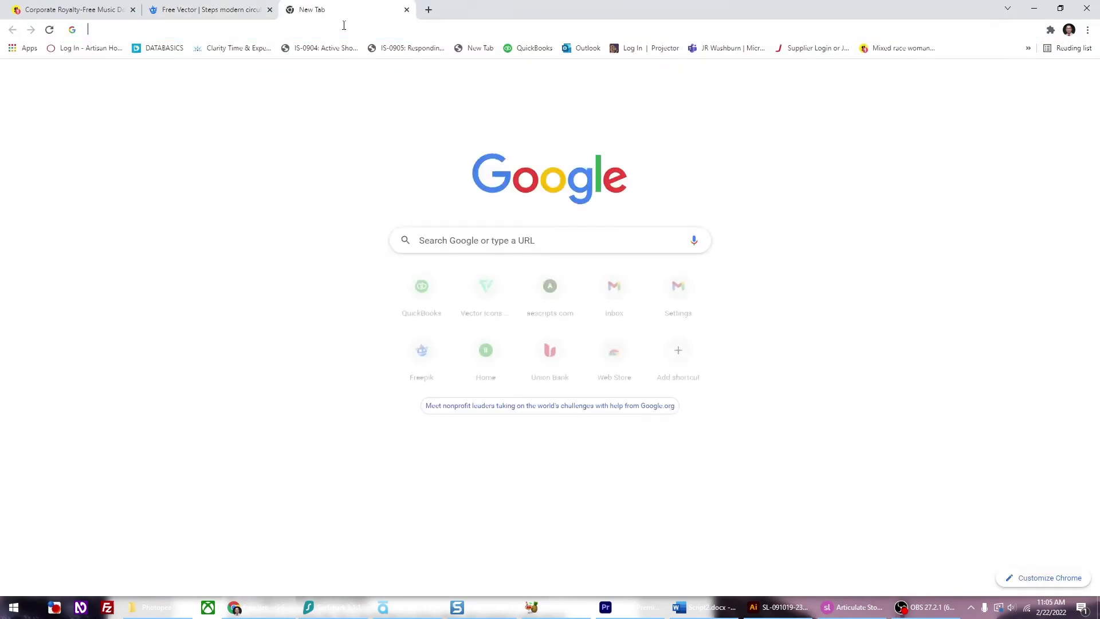
pyautogui.click(335, 29)
pyautogui.write('photopea')
pyautogui.press('Return')
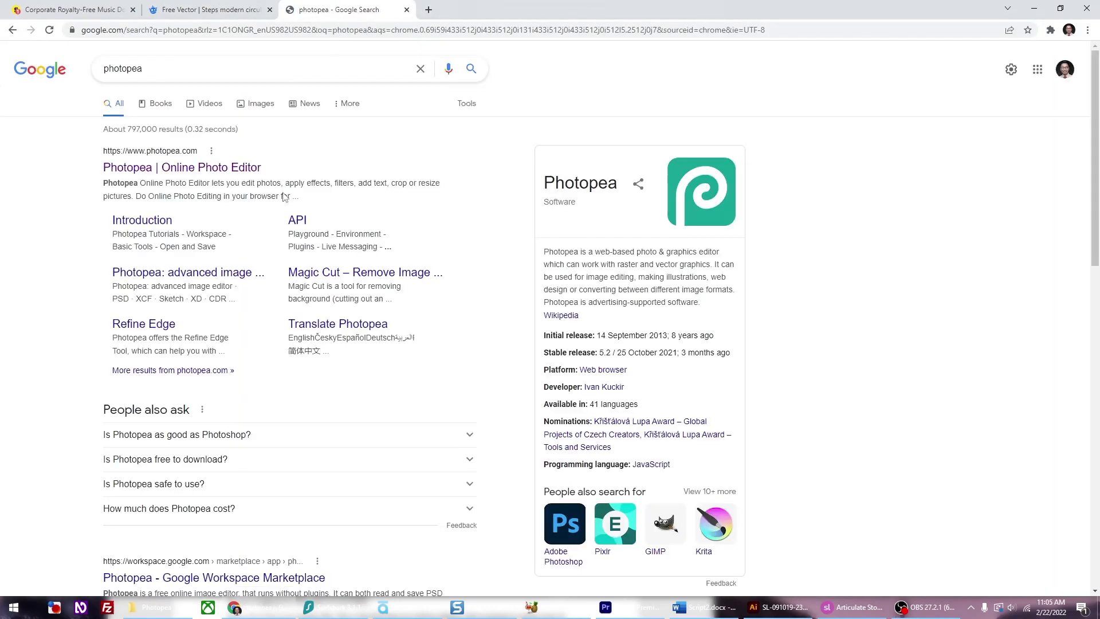
pyautogui.click(210, 168)
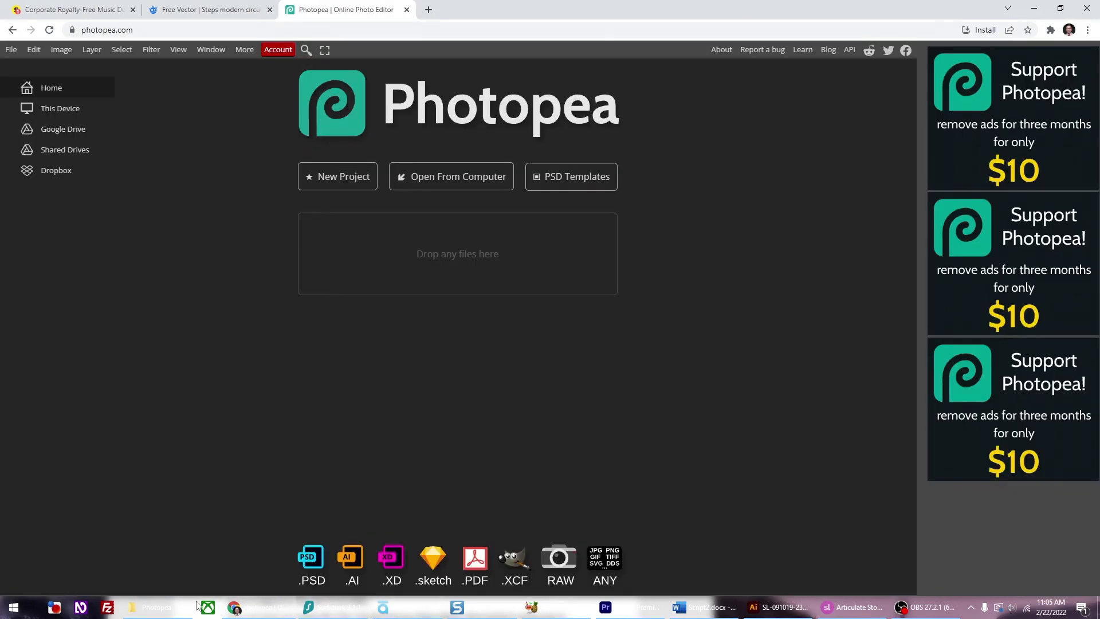
pyautogui.click(189, 606)
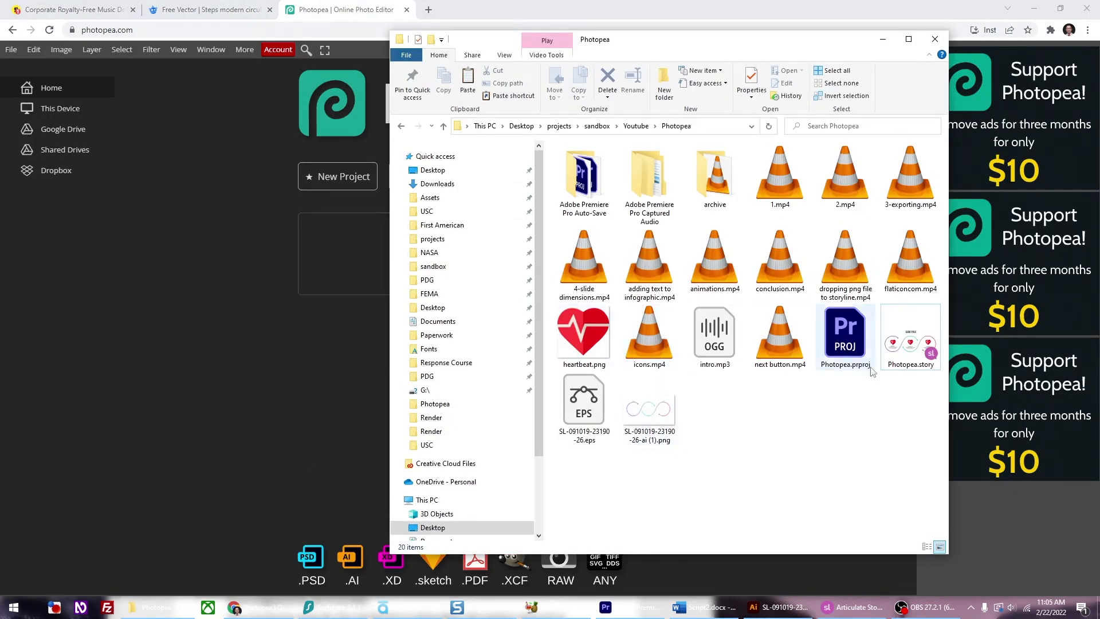
pyautogui.moveTo(578, 399); pyautogui.dragTo(190, 291)
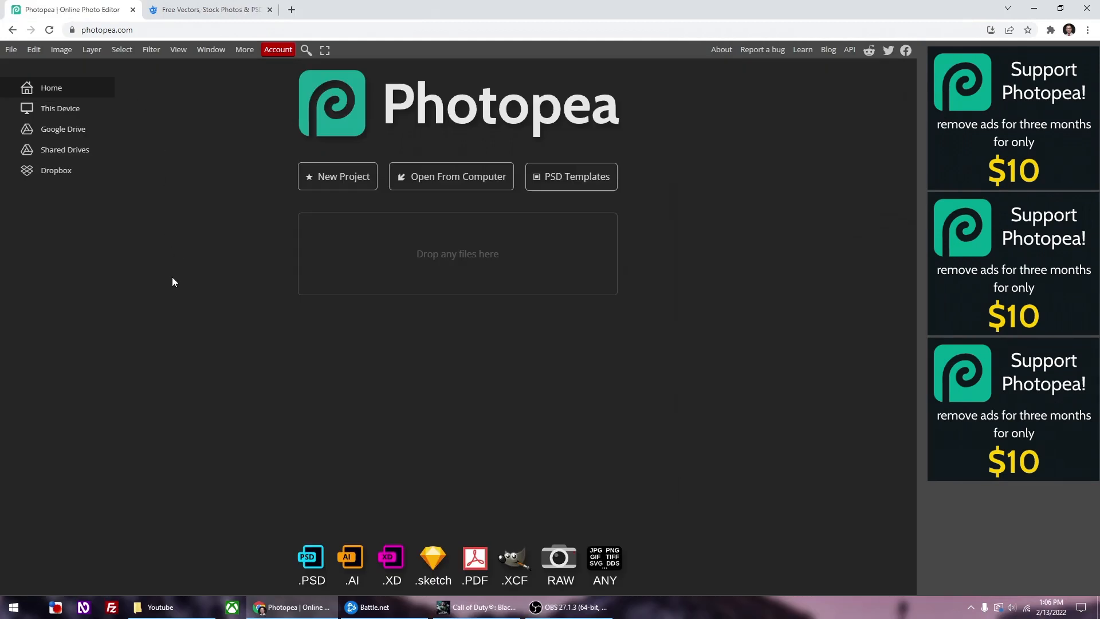
# - Go to the open Freepik page and search its resources for "infographic"
pyautogui.click(206, 9)
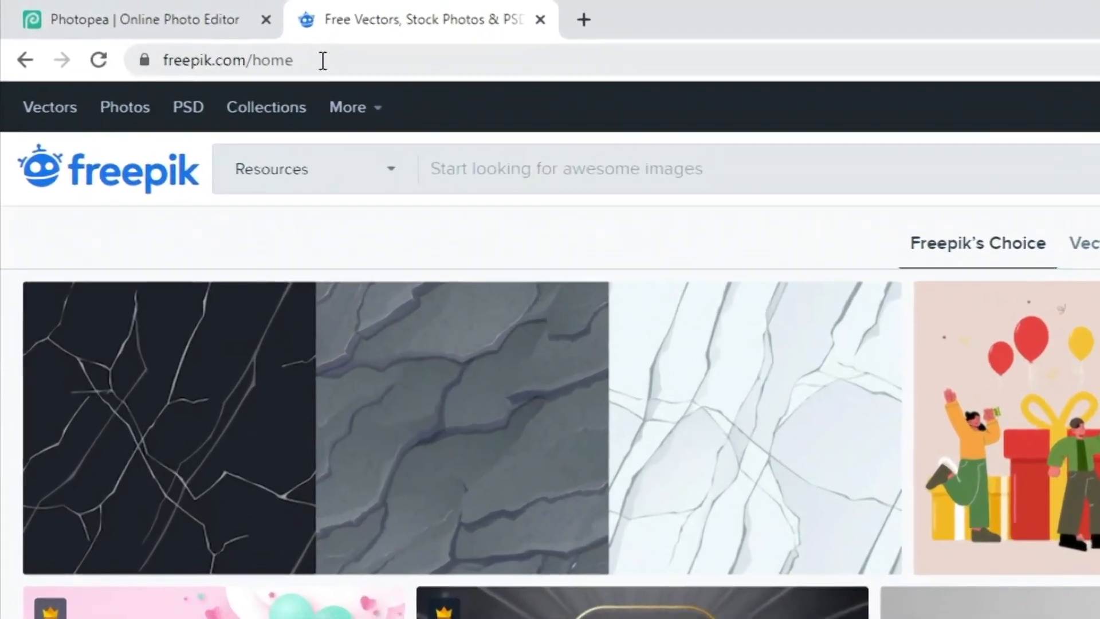
pyautogui.click(323, 61)
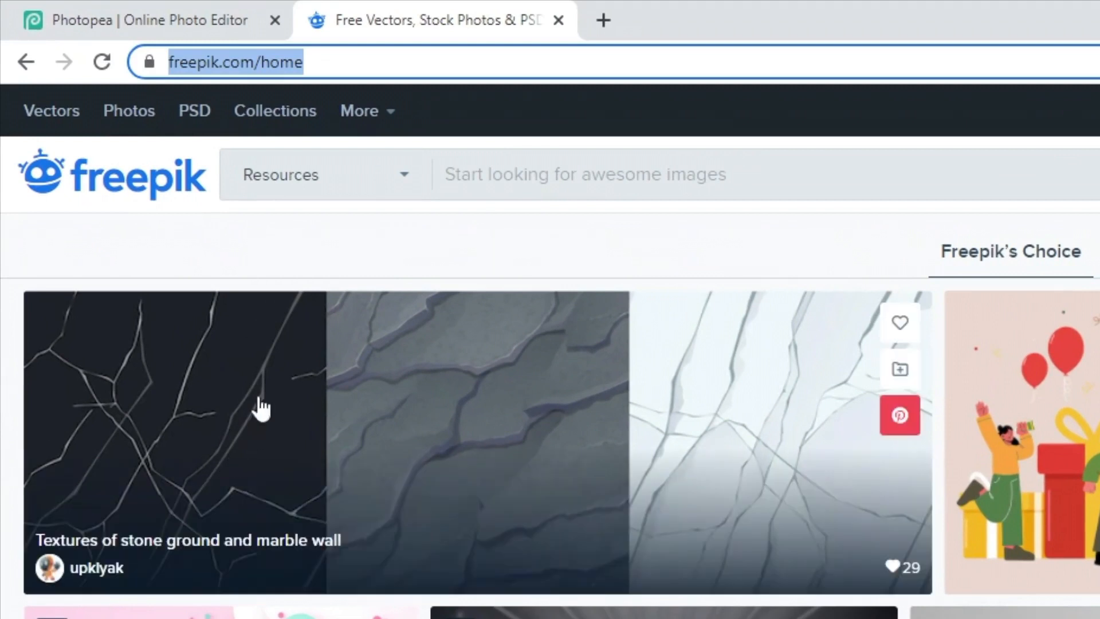
pyautogui.click(585, 164)
pyautogui.write('iofographic')
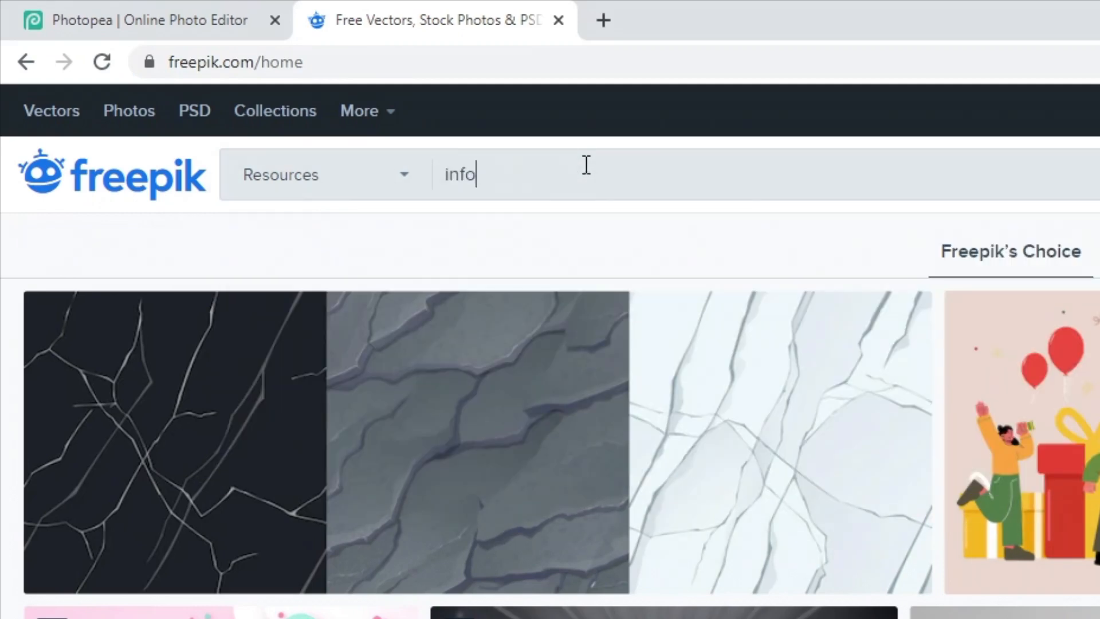
pyautogui.press('Return')
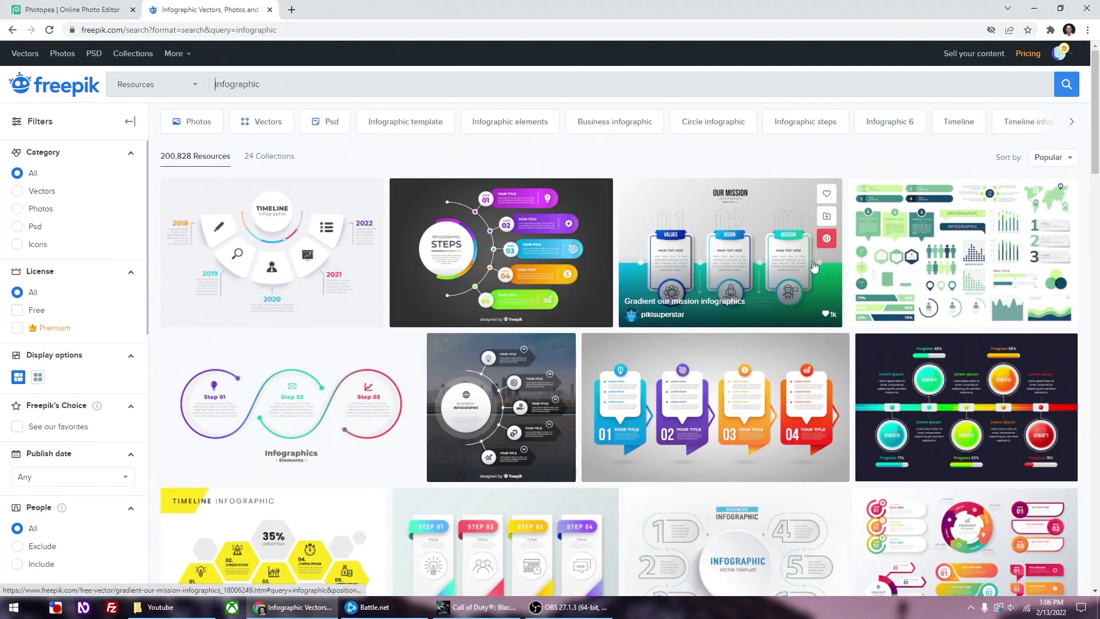
# - Preview the "Colorful infographic steps flat design" vector and return to the search results
pyautogui.scroll(-3, 659, 229)
pyautogui.click(504, 391)
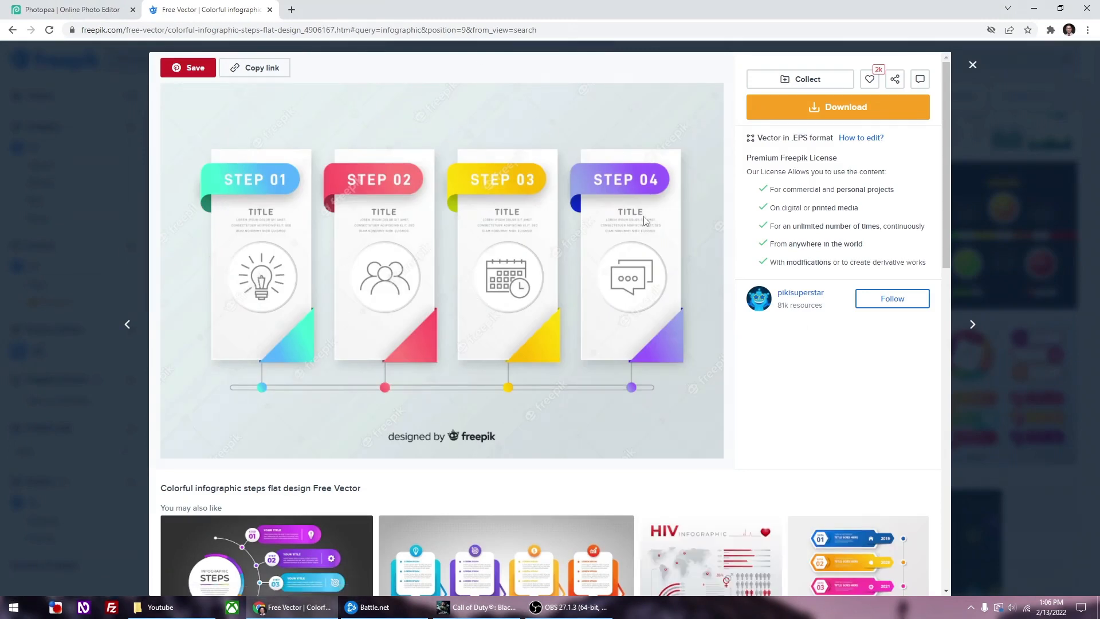
pyautogui.click(972, 65)
pyautogui.scroll(1, 294, 317)
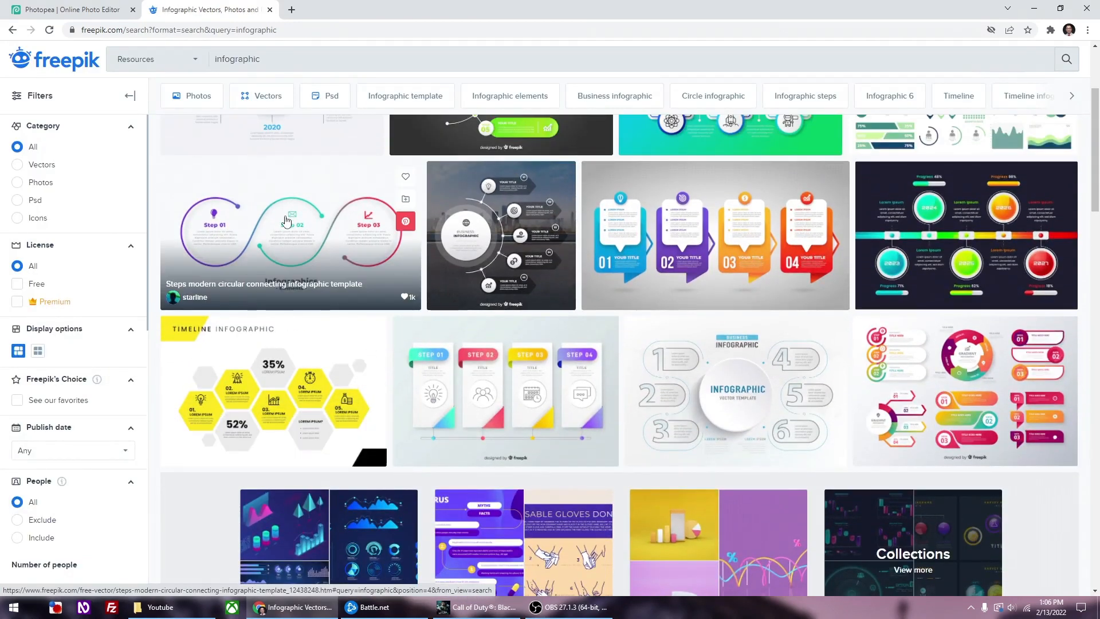
# - Download the "Steps modern circular connecting infographic template" vector from the search results
pyautogui.click(275, 237)
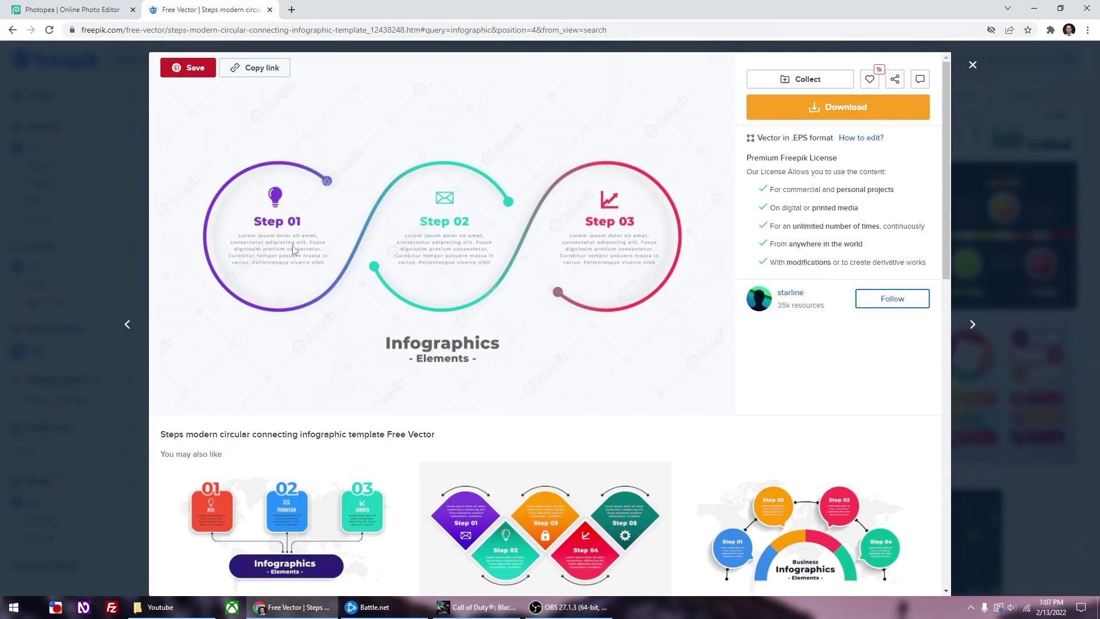
pyautogui.click(832, 111)
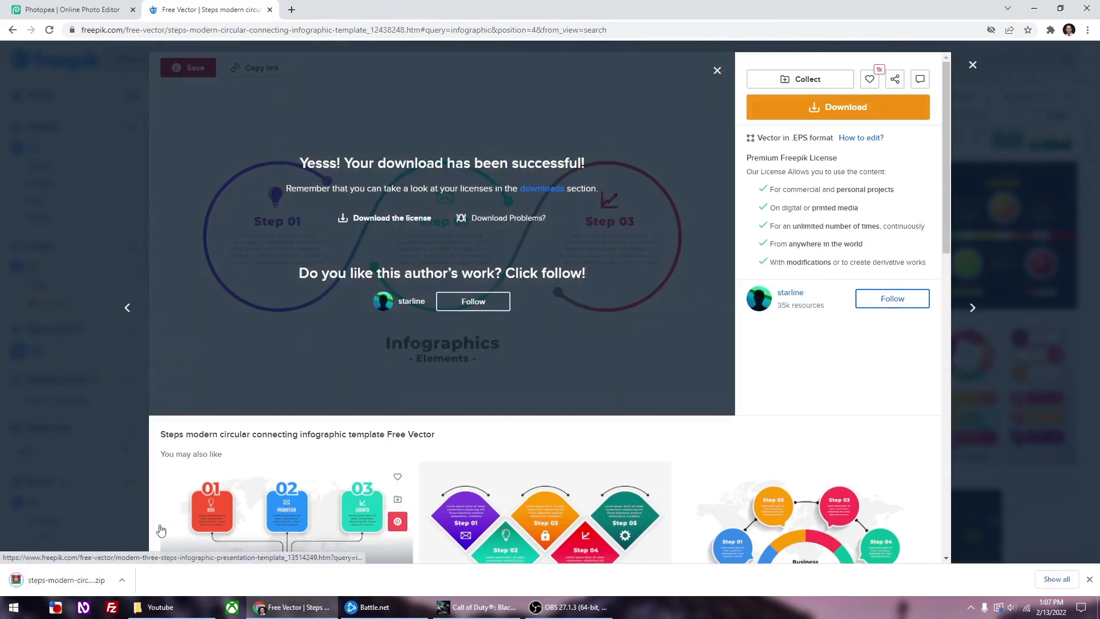
pyautogui.click(63, 578)
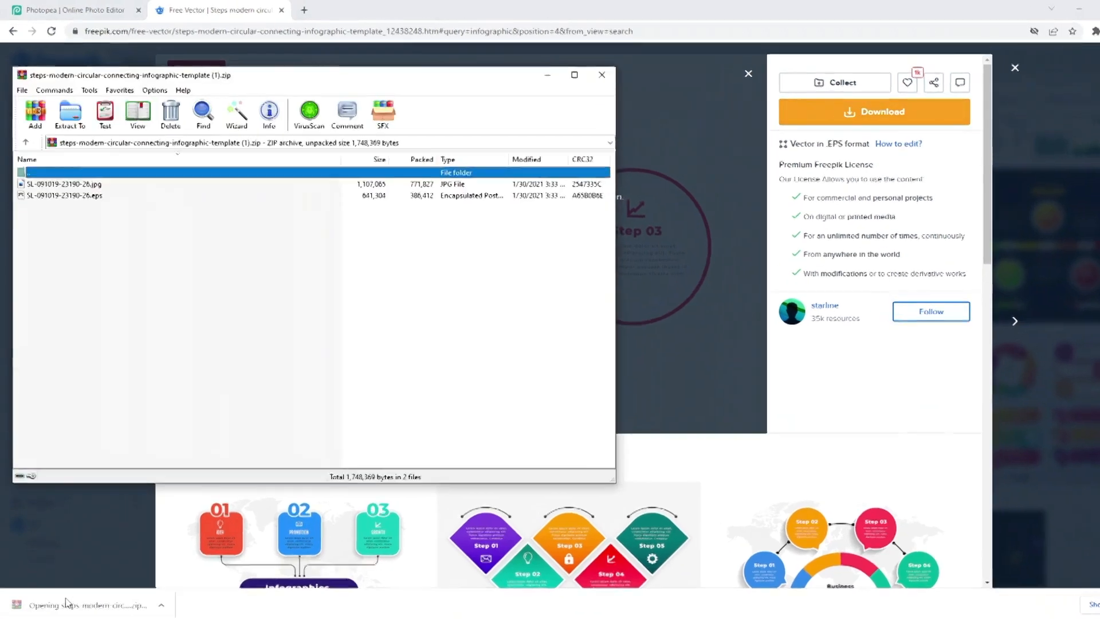
pyautogui.click(161, 607)
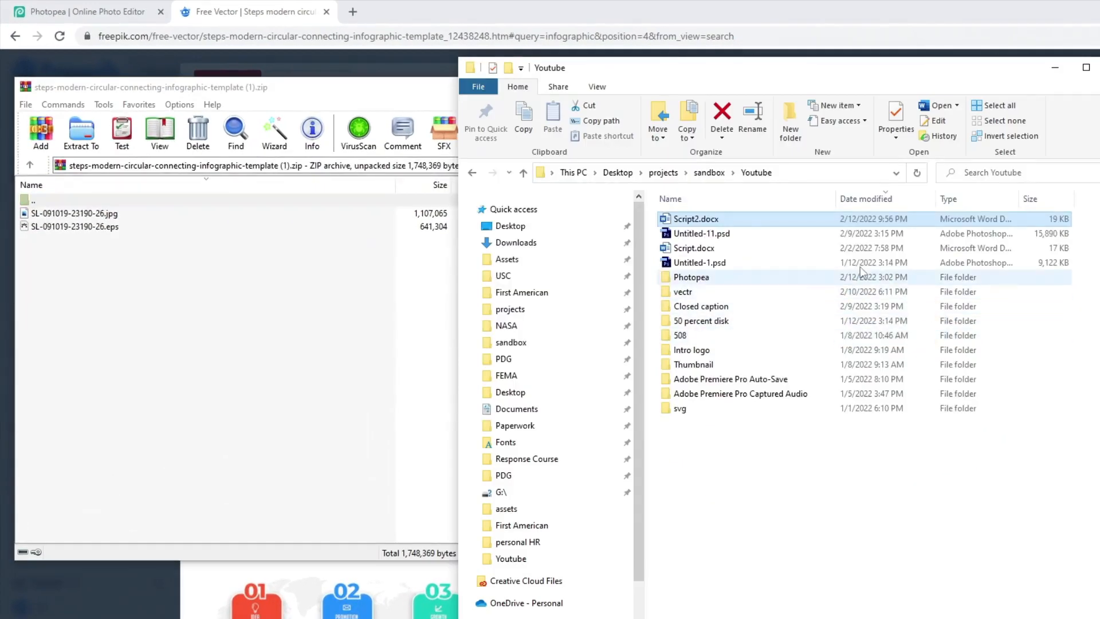
pyautogui.doubleClick(685, 280)
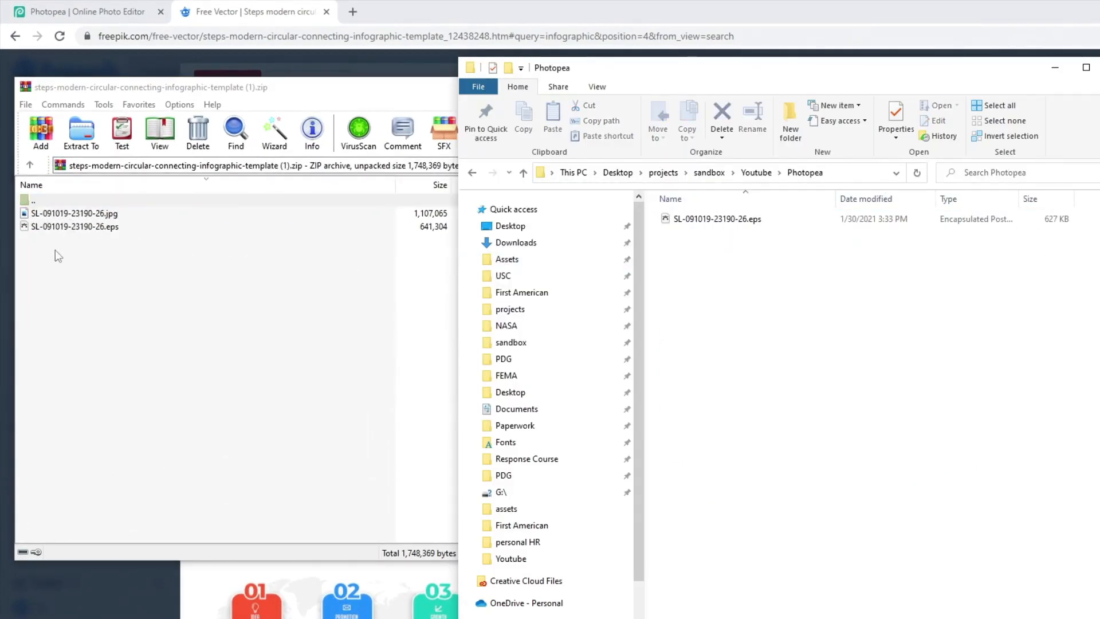
pyautogui.moveTo(68, 230); pyautogui.dragTo(809, 338)
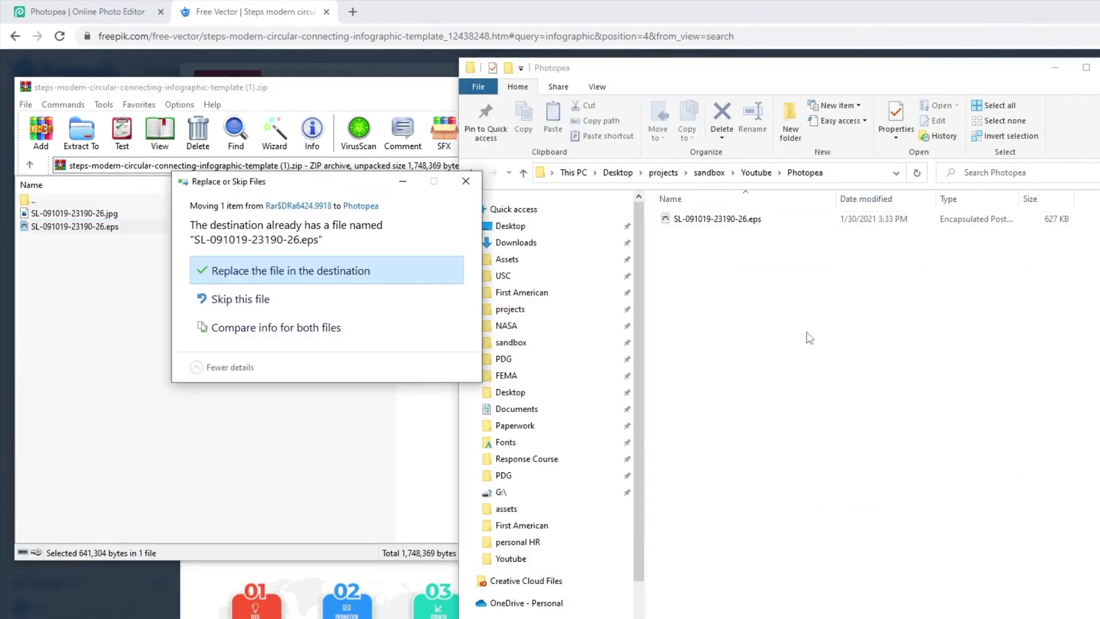
pyautogui.click(250, 274)
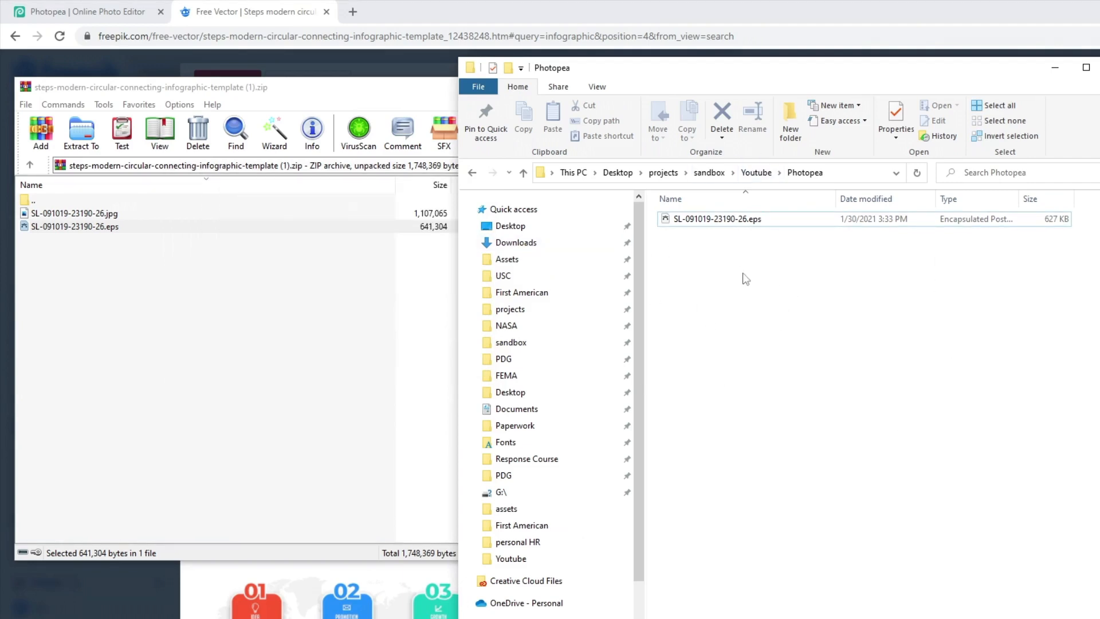
pyautogui.click(681, 219)
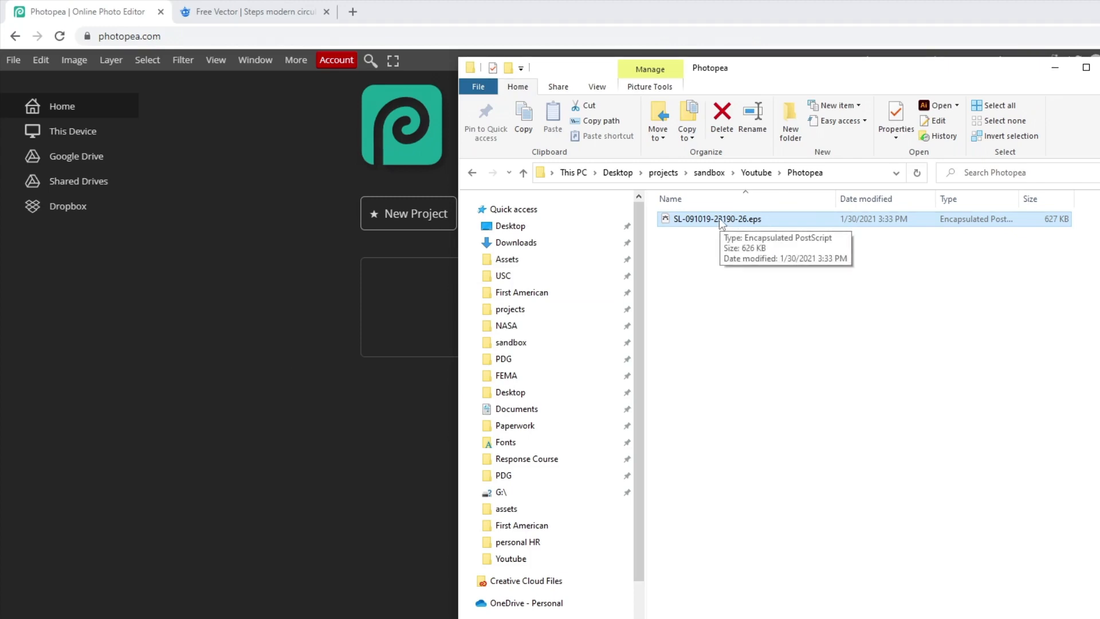
pyautogui.moveTo(718, 219); pyautogui.dragTo(282, 295)
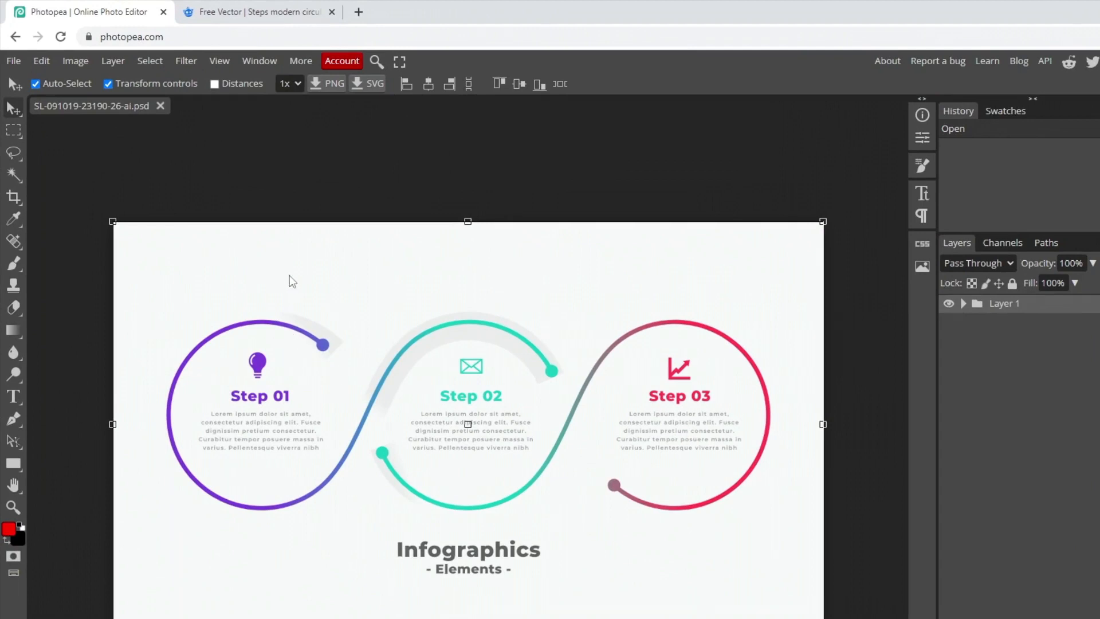
# - Delete the white background rectangle and the "Infographics - Elements -" title from the infographic
pyautogui.moveTo(336, 253); pyautogui.dragTo(380, 196)
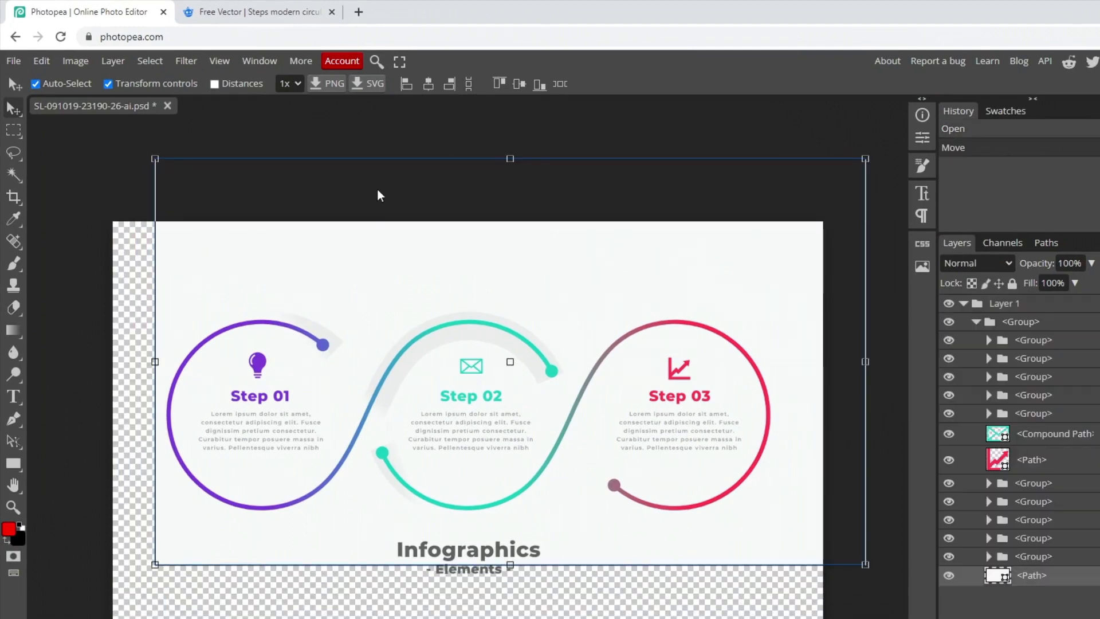
pyautogui.press('Delete')
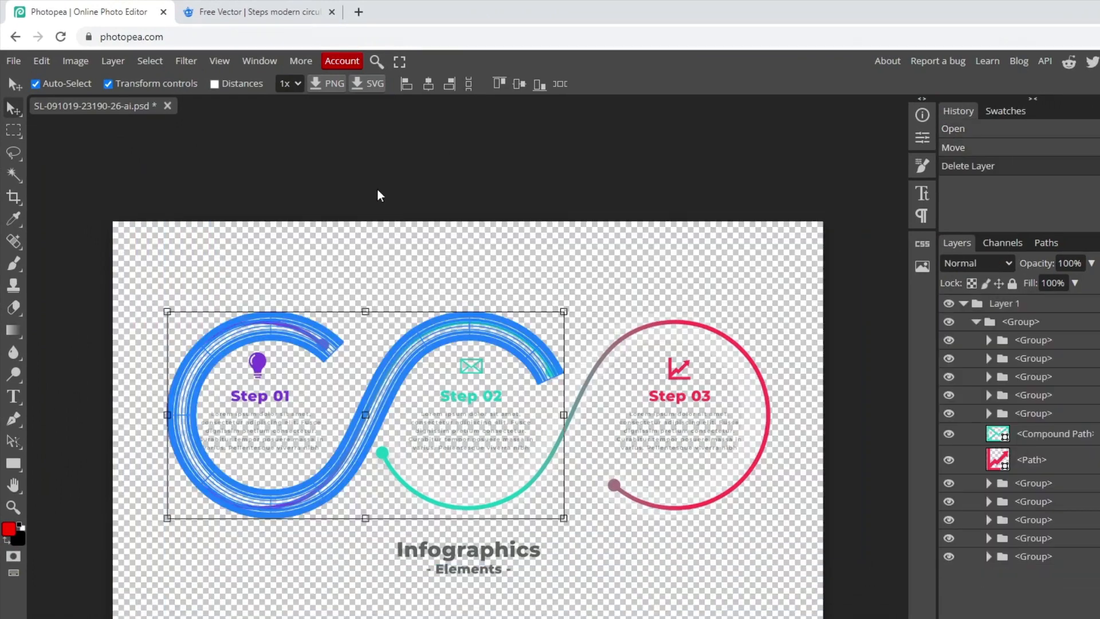
pyautogui.click(367, 261)
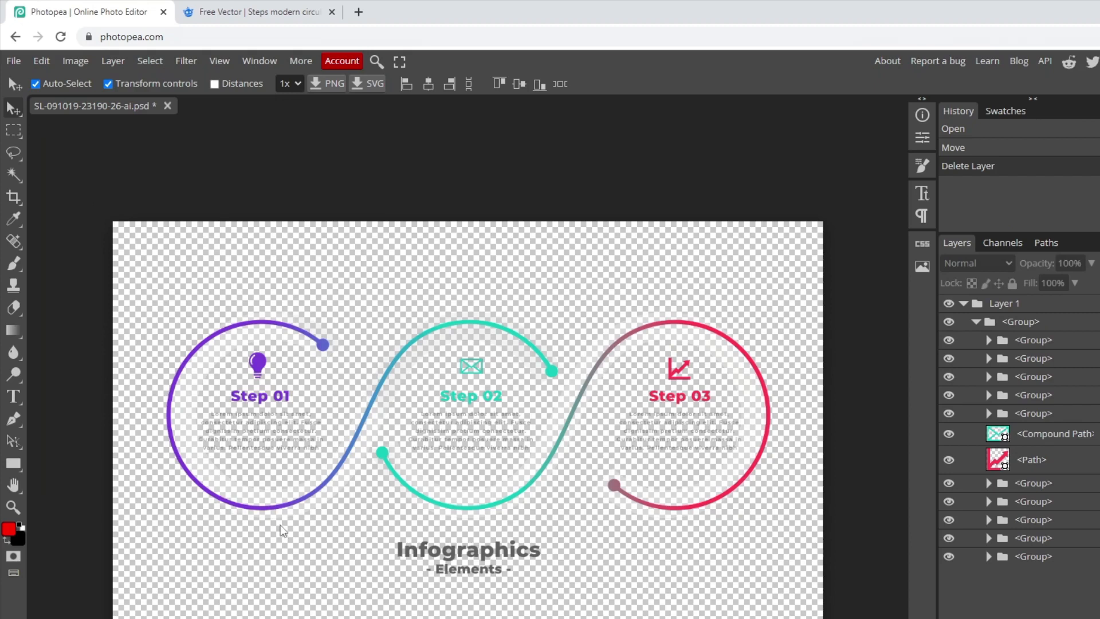
pyautogui.click(361, 532)
pyautogui.press('Delete')
# - Rotate the shadow mesh behind the Step 01 and Step 02 curve by 0.3° with Free Transform
pyautogui.click(183, 415)
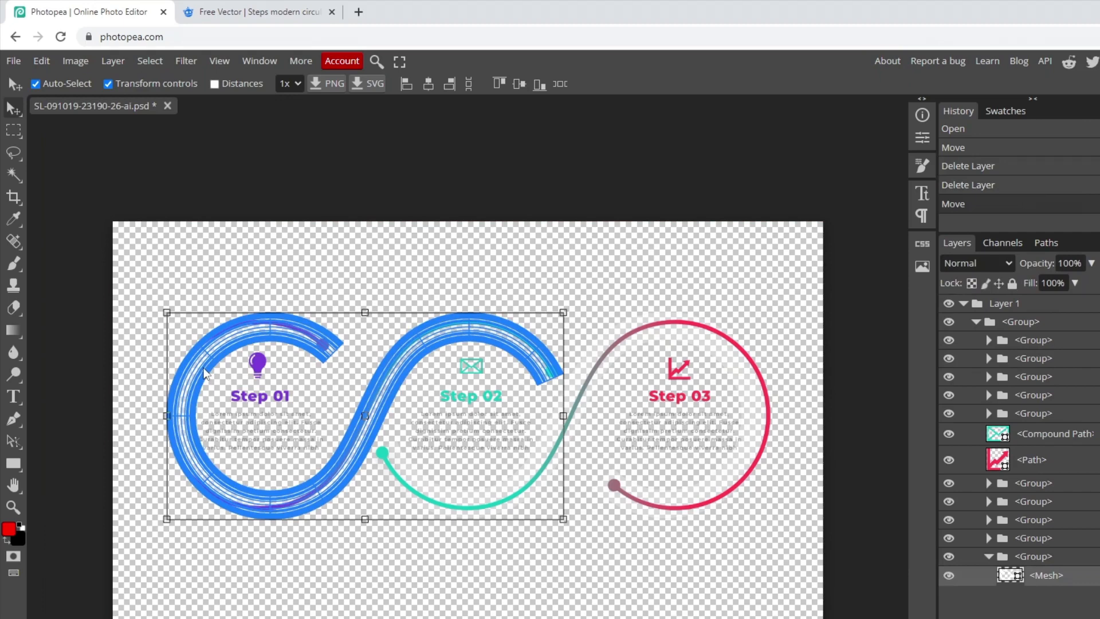
pyautogui.hotkey('ctrl', 't')
pyautogui.moveTo(146, 361); pyautogui.dragTo(148, 370)
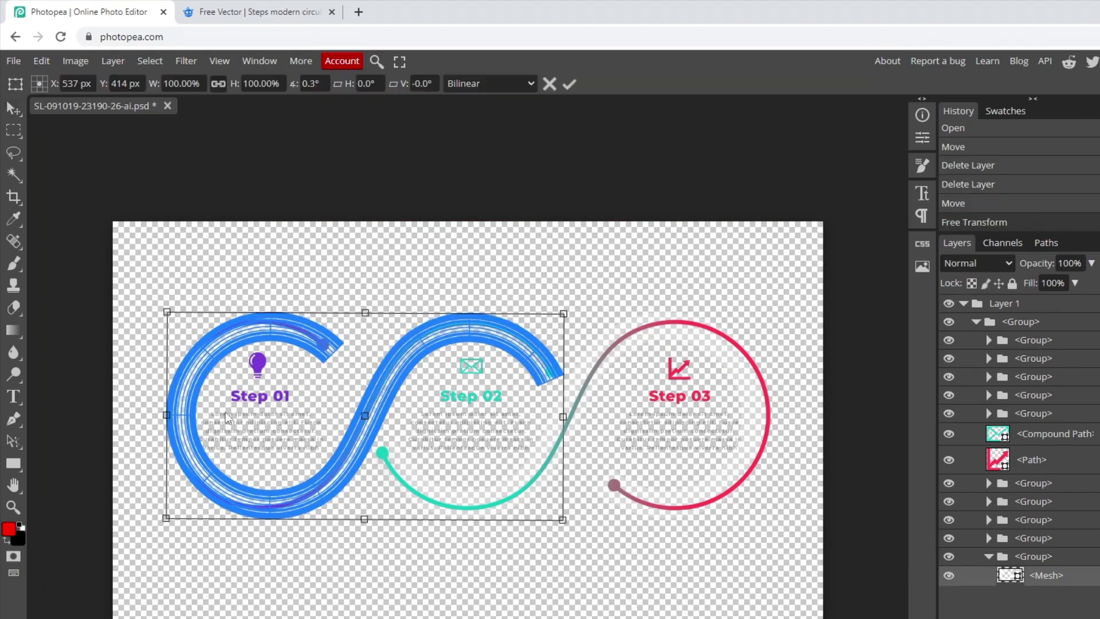
pyautogui.press('Return')
# - Delete both shadow meshes behind the connecting curves of the three step circles
pyautogui.click(752, 434)
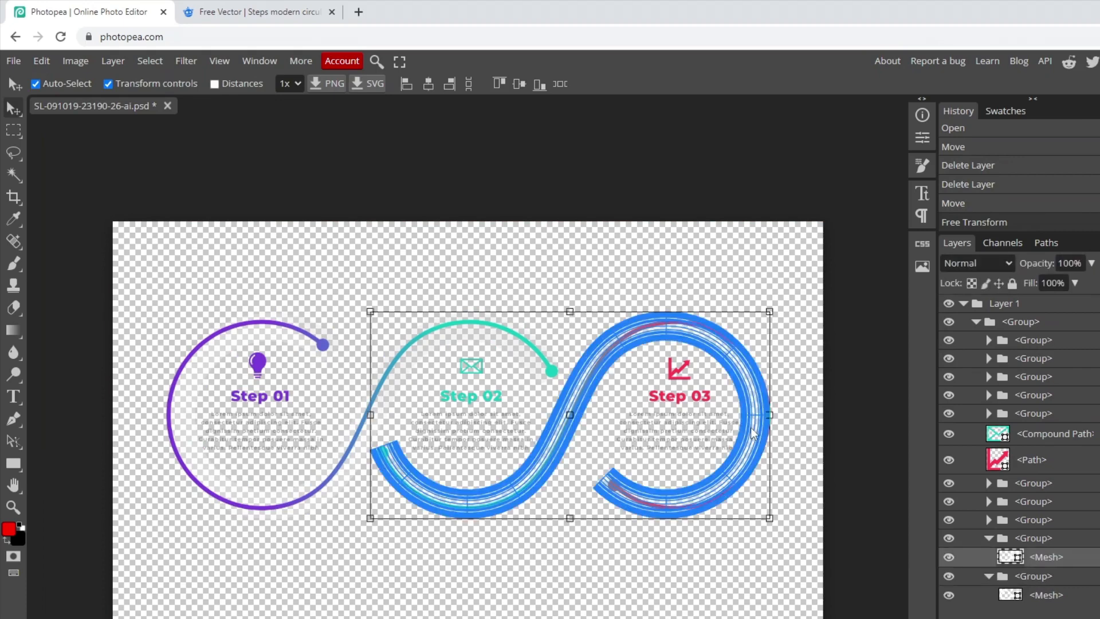
pyautogui.press('Delete')
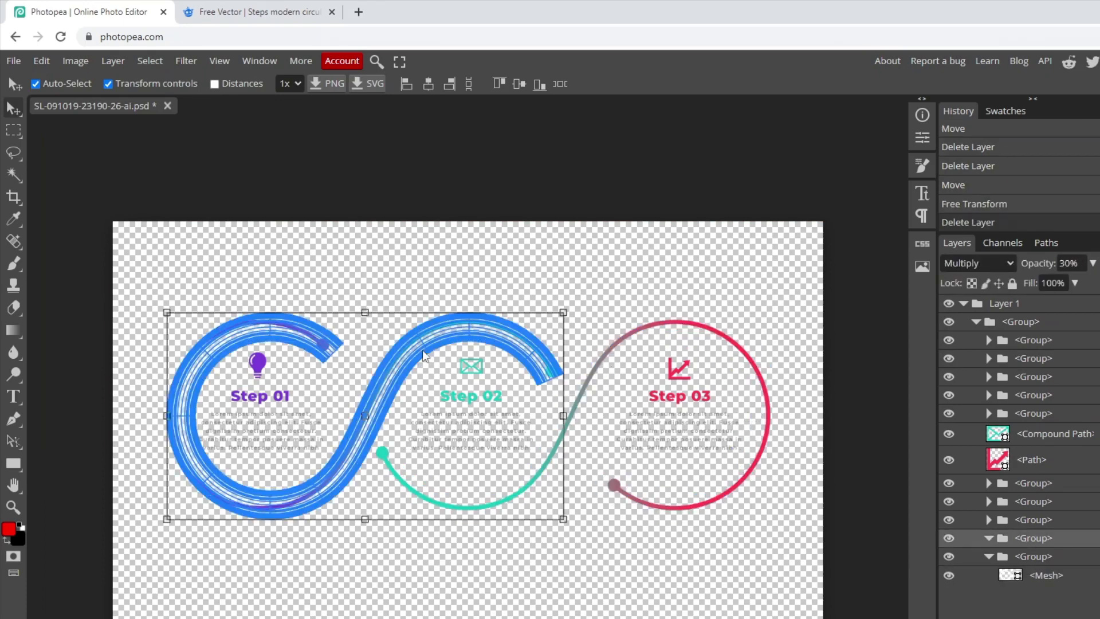
pyautogui.click(435, 354)
pyautogui.press('Delete')
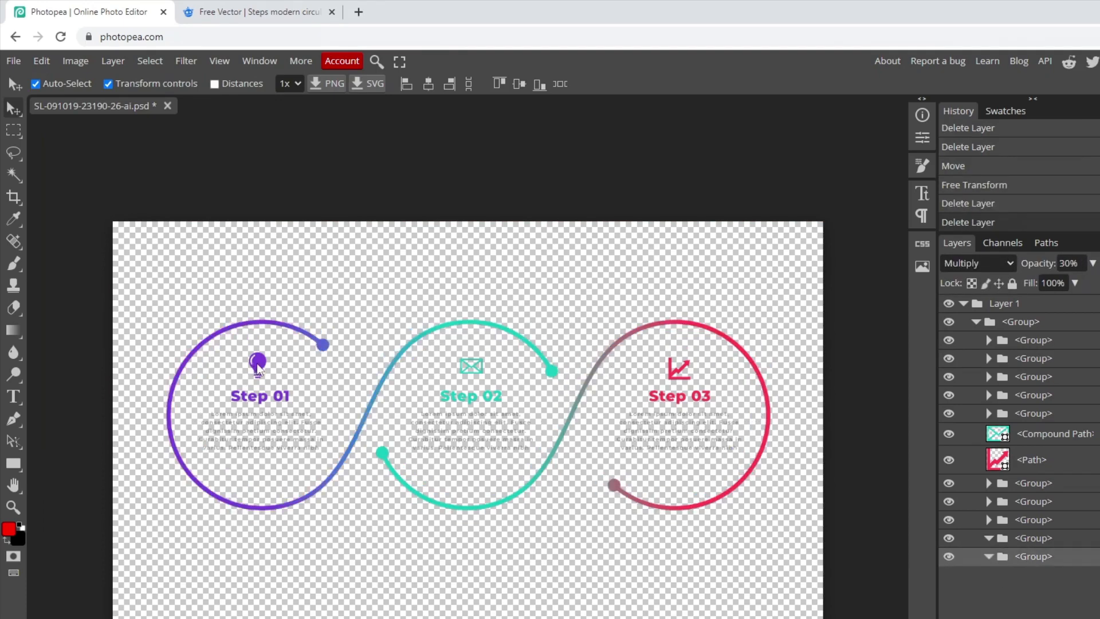
# - Delete the lightbulb, envelope and chart icons above the three step headings
pyautogui.click(257, 367)
pyautogui.press('Delete')
pyautogui.press('Delete')
pyautogui.press('Delete')
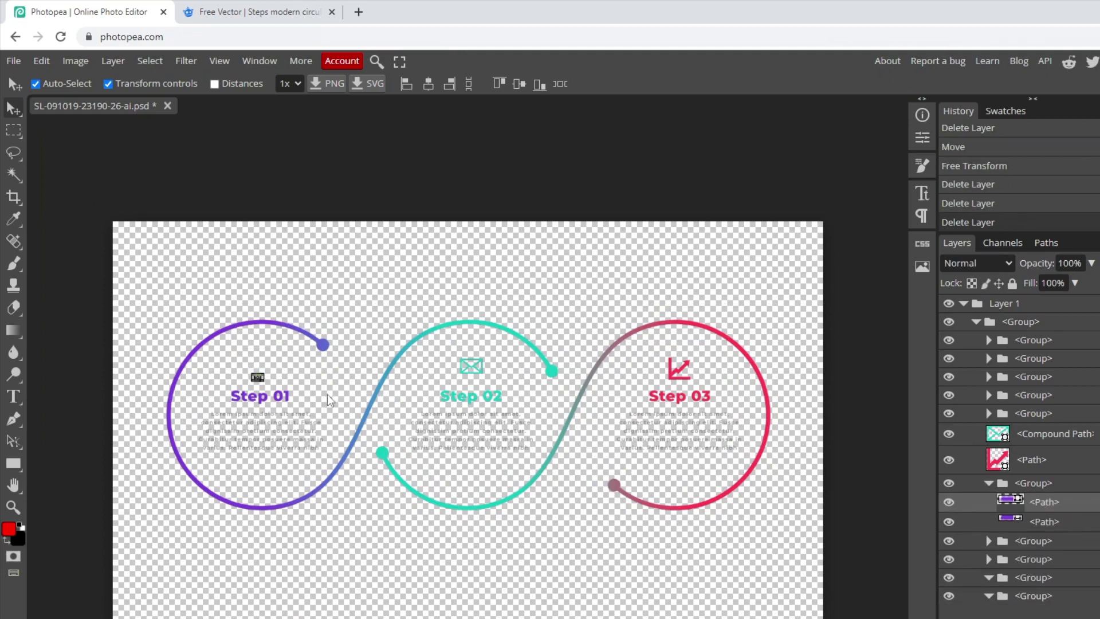
pyautogui.click(476, 367)
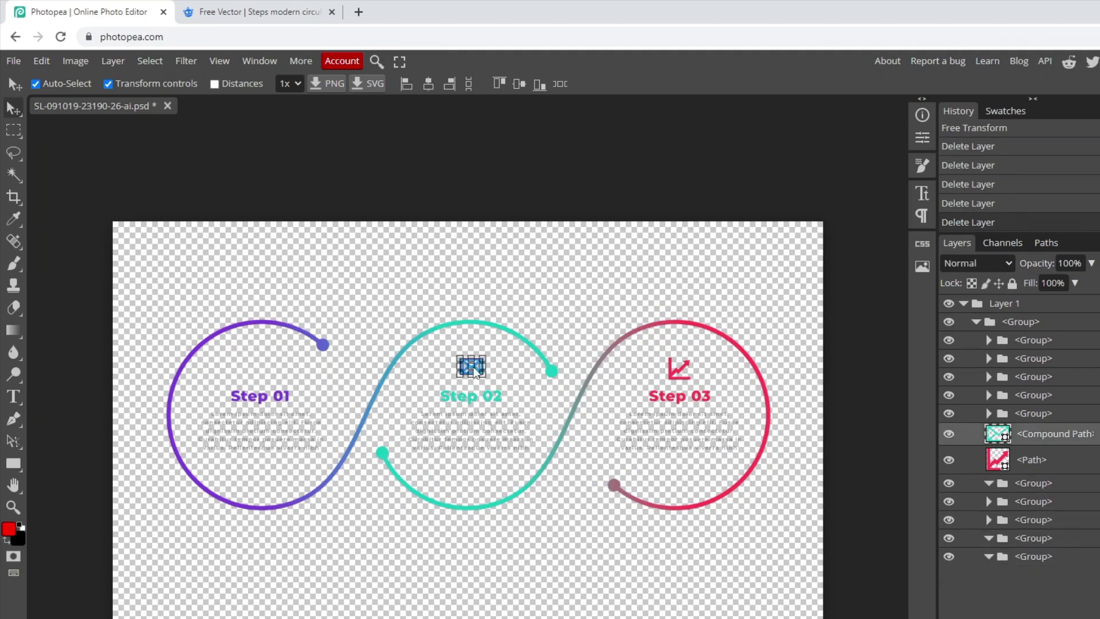
pyautogui.press('Delete')
pyautogui.click(682, 369)
pyautogui.press('Delete')
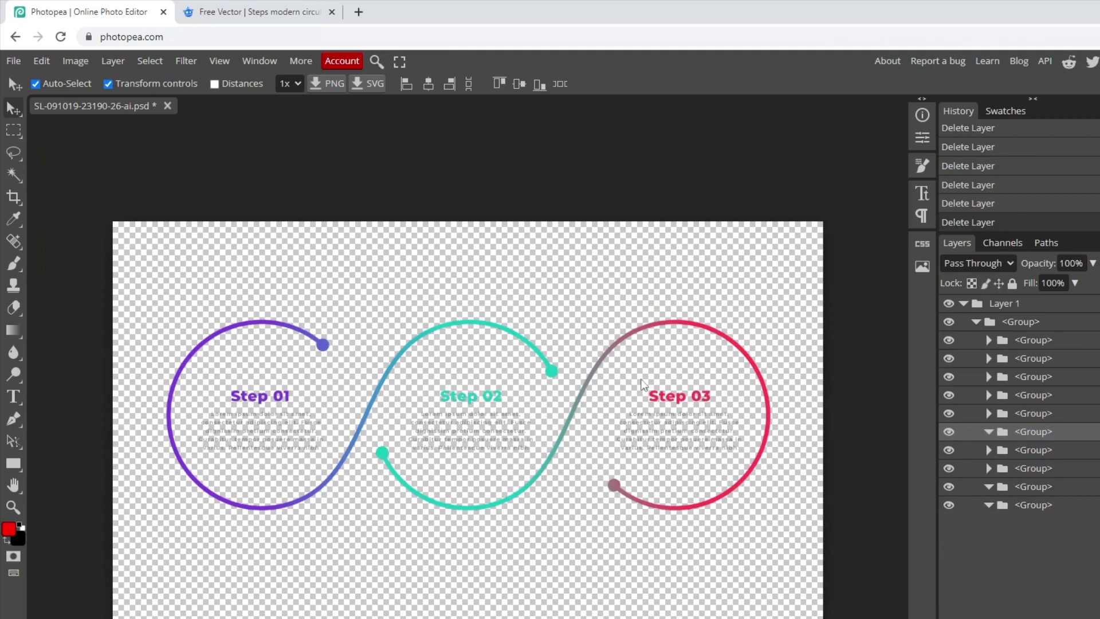
# - Delete the Step 01, Step 02 and Step 03 headings inside the three circles
pyautogui.click(674, 401)
pyautogui.click(241, 399)
pyautogui.press('Delete')
pyautogui.click(487, 396)
pyautogui.press('Delete')
pyautogui.click(653, 396)
pyautogui.press('Delete')
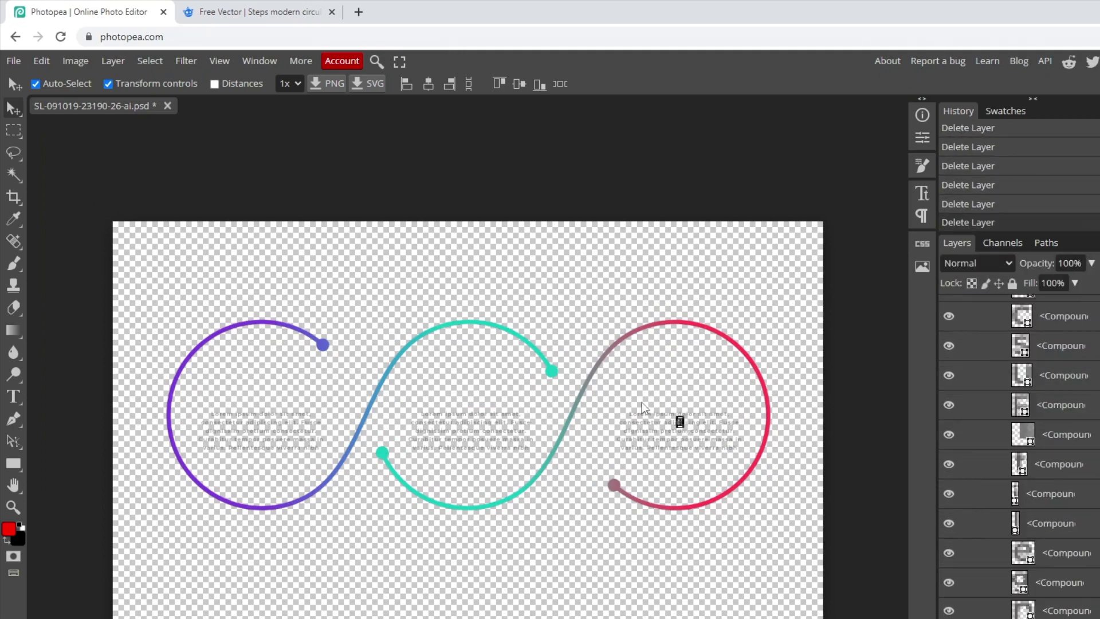
# - Scale the connected-circle curve down to about 60.34% so it sits clear above the placeholder paragraphs
pyautogui.click(768, 395)
pyautogui.moveTo(779, 312); pyautogui.dragTo(622, 264)
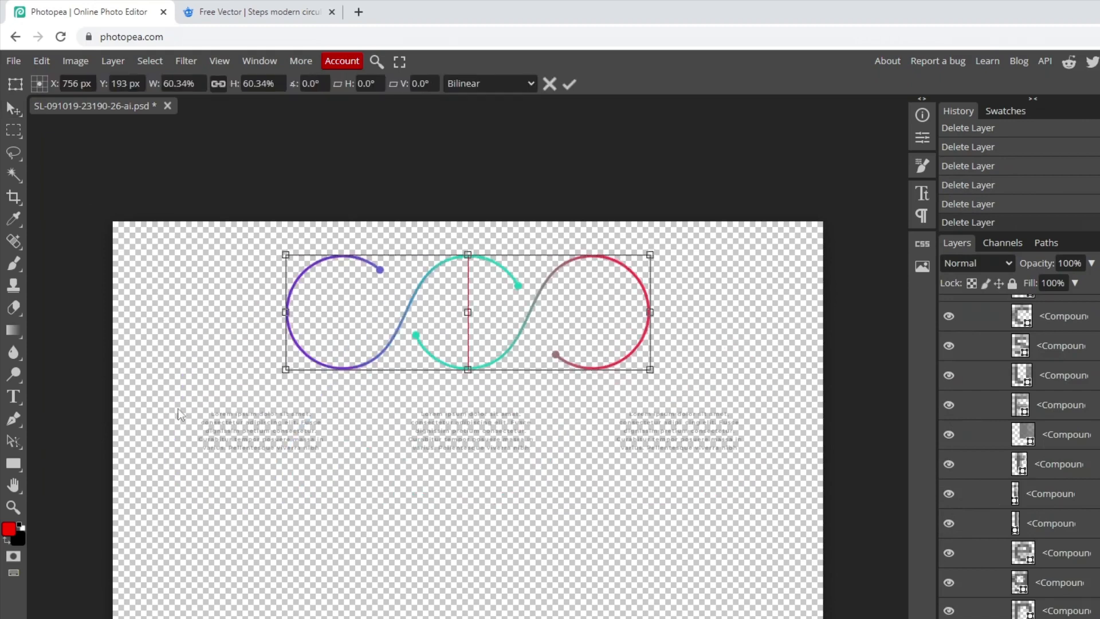
pyautogui.press('Return')
# - Delete the placeholder paragraphs and enlarge the connected-circle curve to about 171.60%
pyautogui.press('Delete')
pyautogui.moveTo(291, 369); pyautogui.dragTo(148, 511)
pyautogui.press('Return')
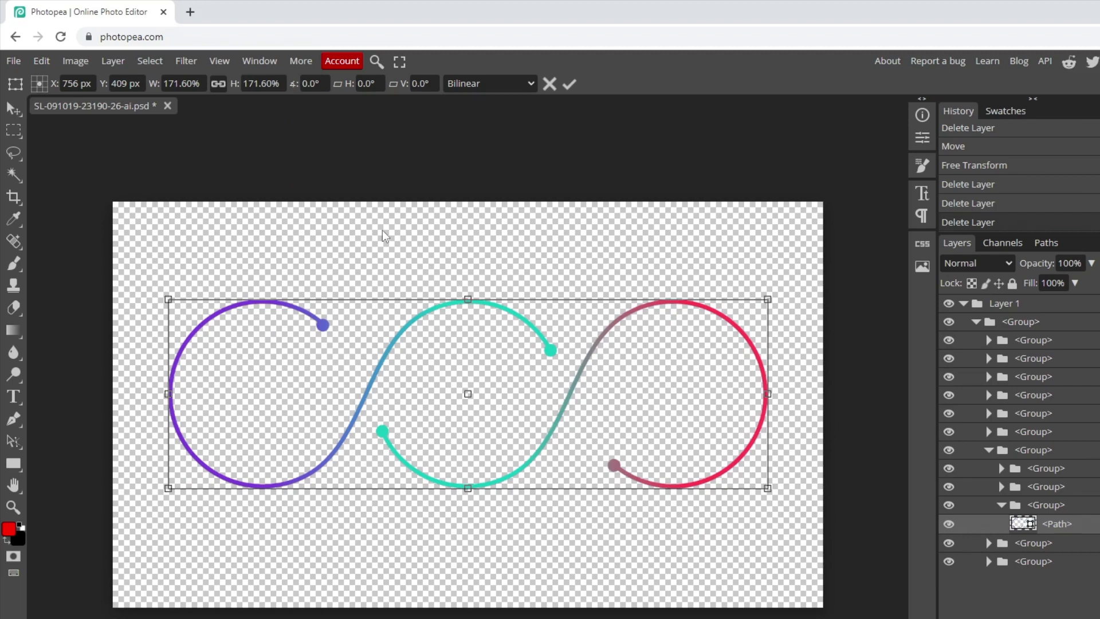
# - Export the cleaned graphic as a PNG with its transparent background
pyautogui.click(14, 62)
pyautogui.moveTo(40, 267)
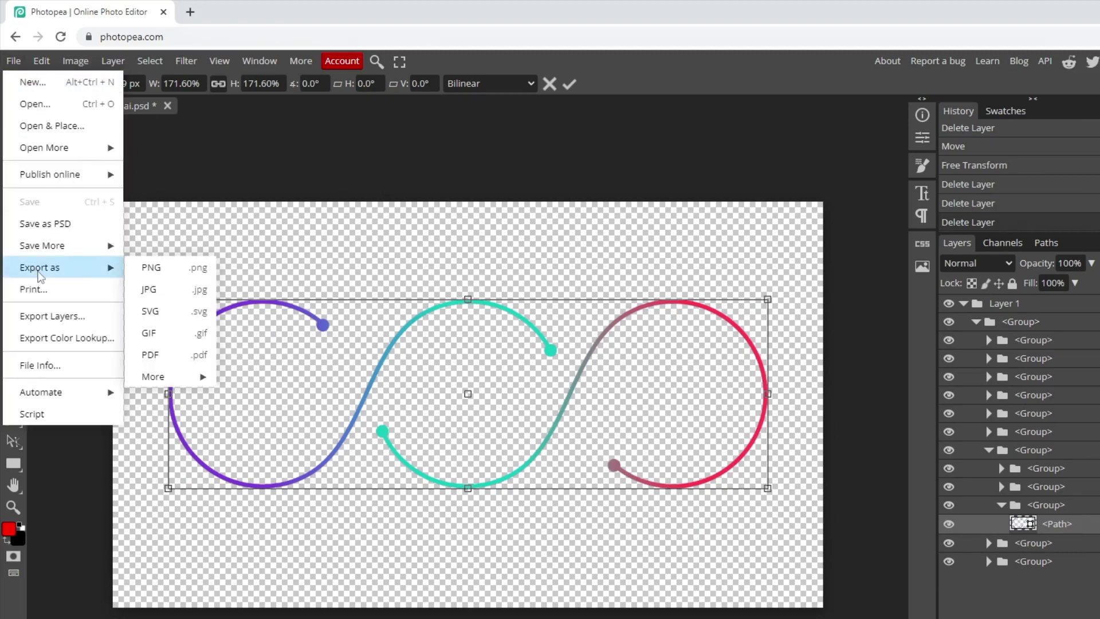
pyautogui.click(151, 268)
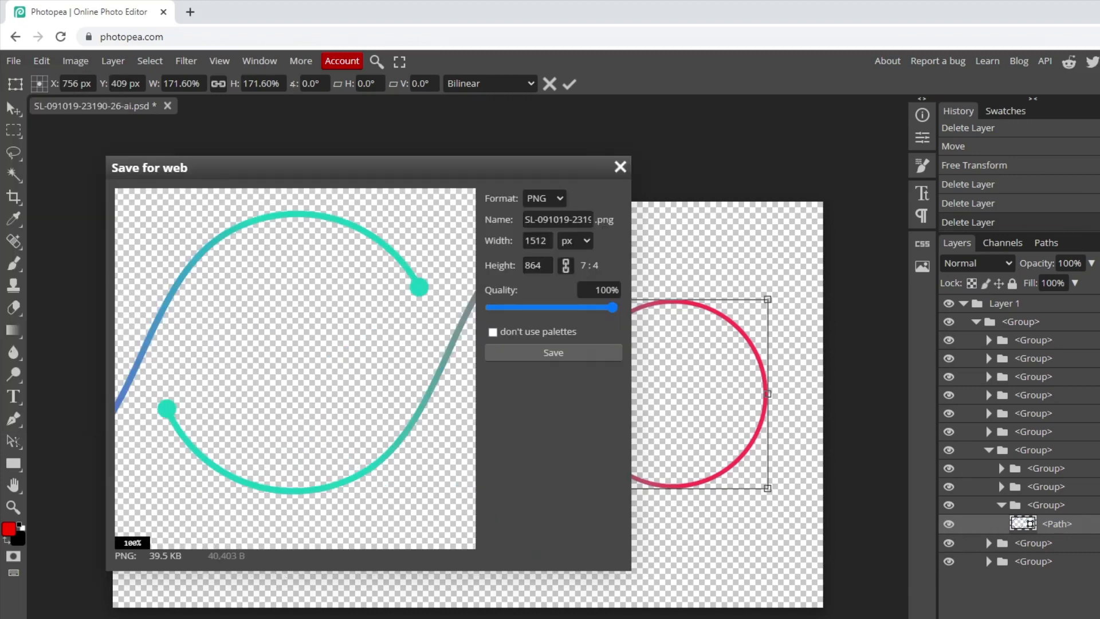
pyautogui.press('Return')
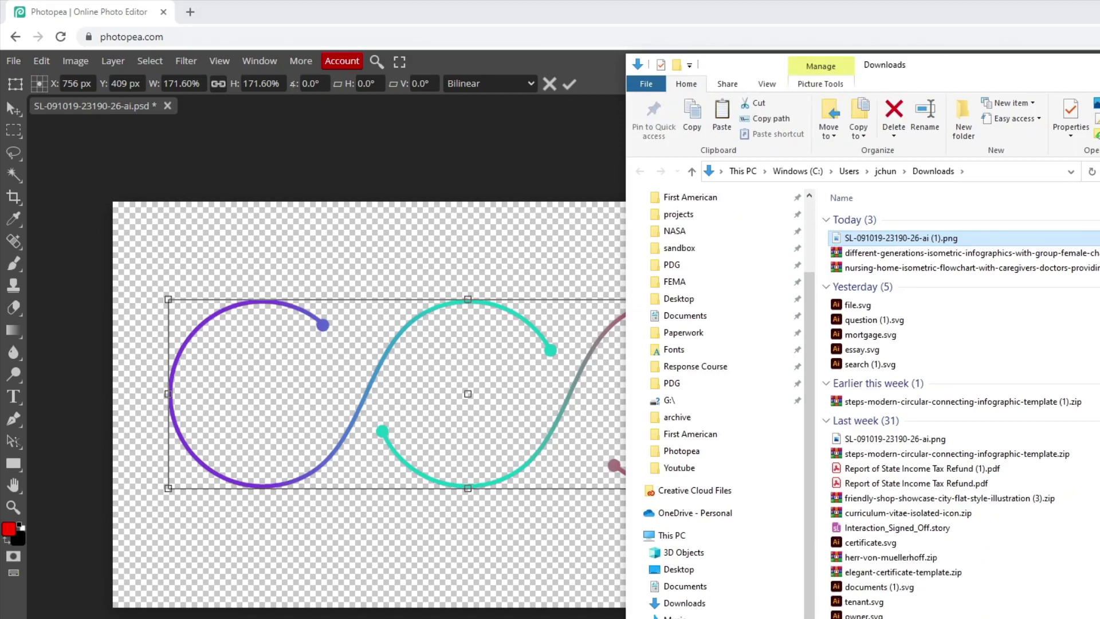
pyautogui.moveTo(894, 238); pyautogui.dragTo(983, 312)
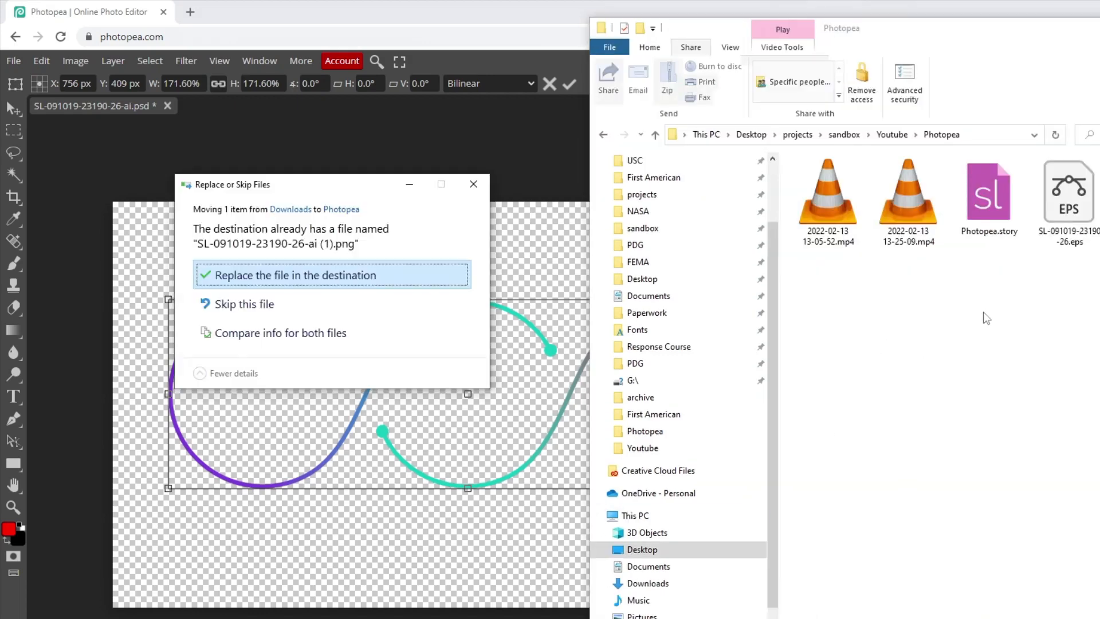
pyautogui.click(358, 276)
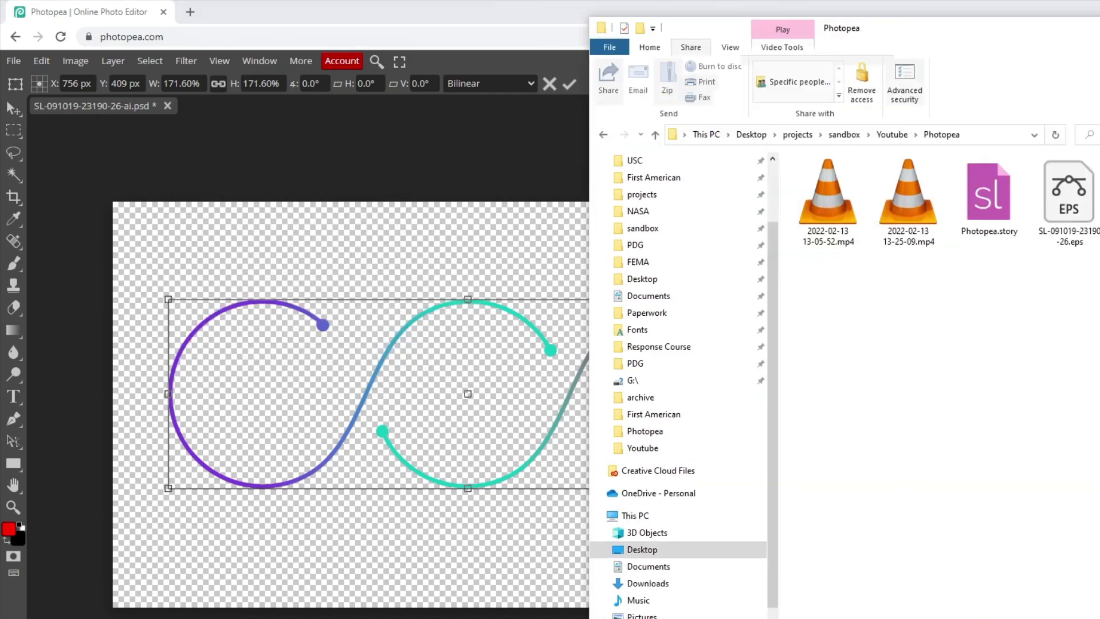
pyautogui.doubleClick(1096, 249)
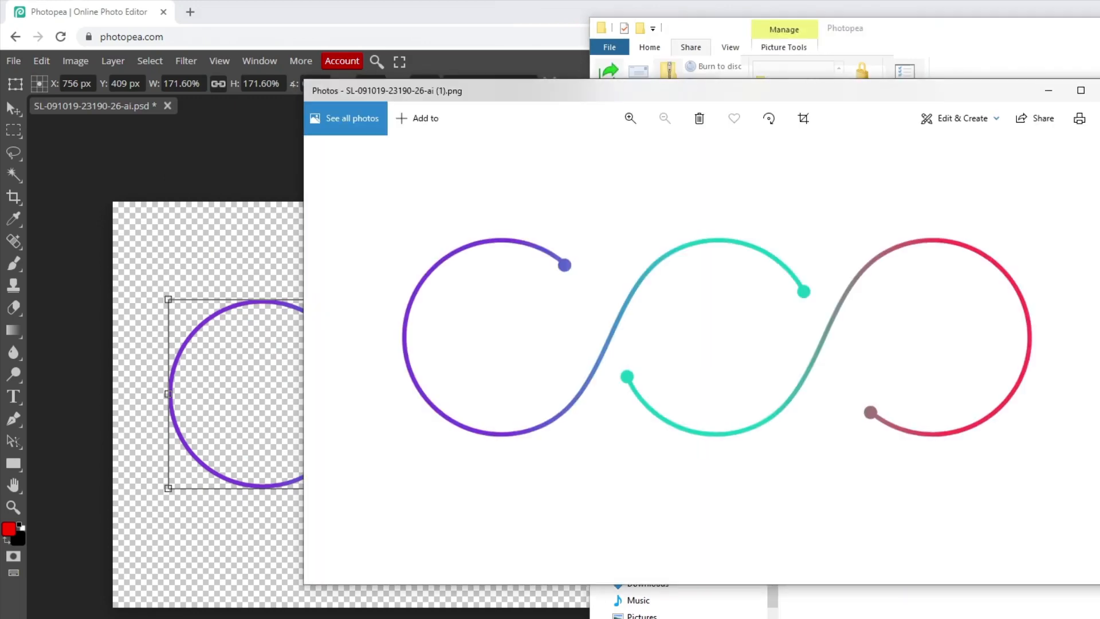
pyautogui.click(1097, 90)
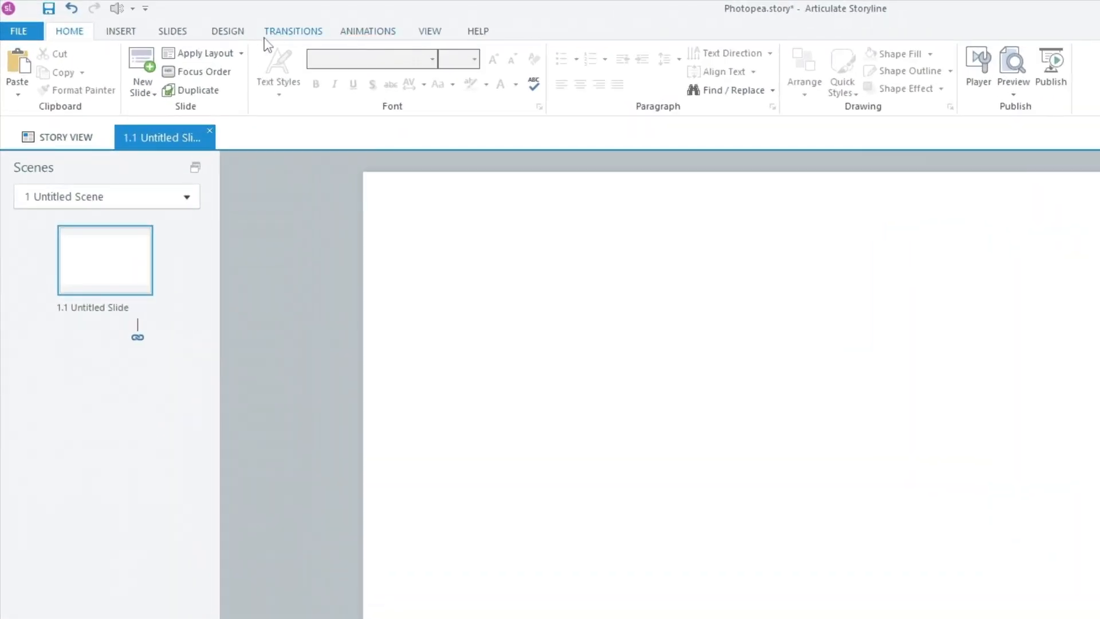
pyautogui.click(159, 35)
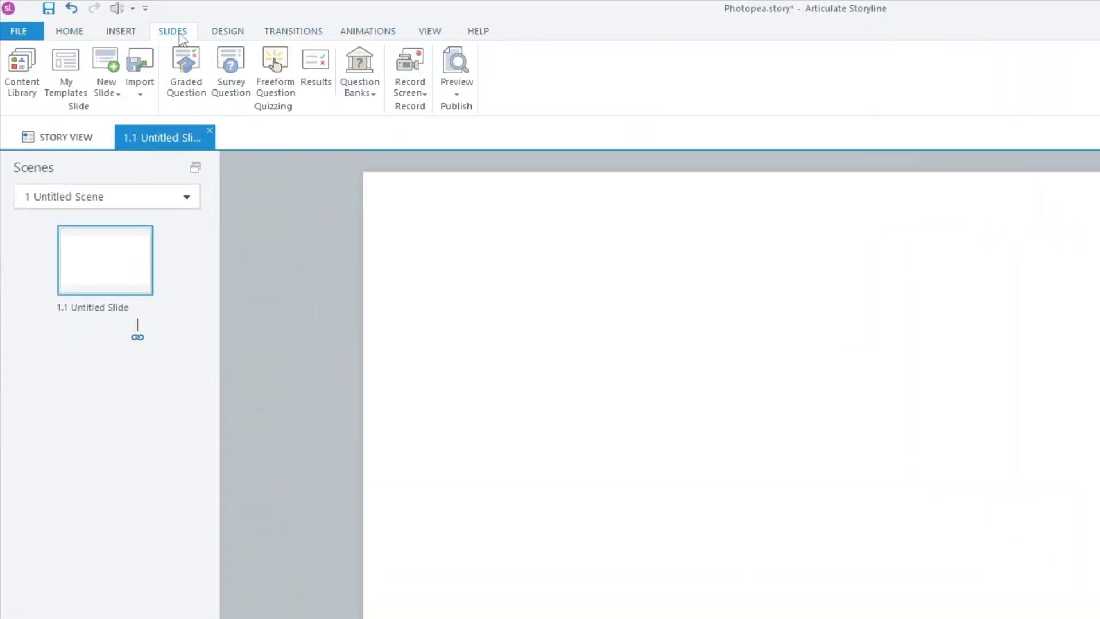
pyautogui.click(223, 32)
pyautogui.click(18, 77)
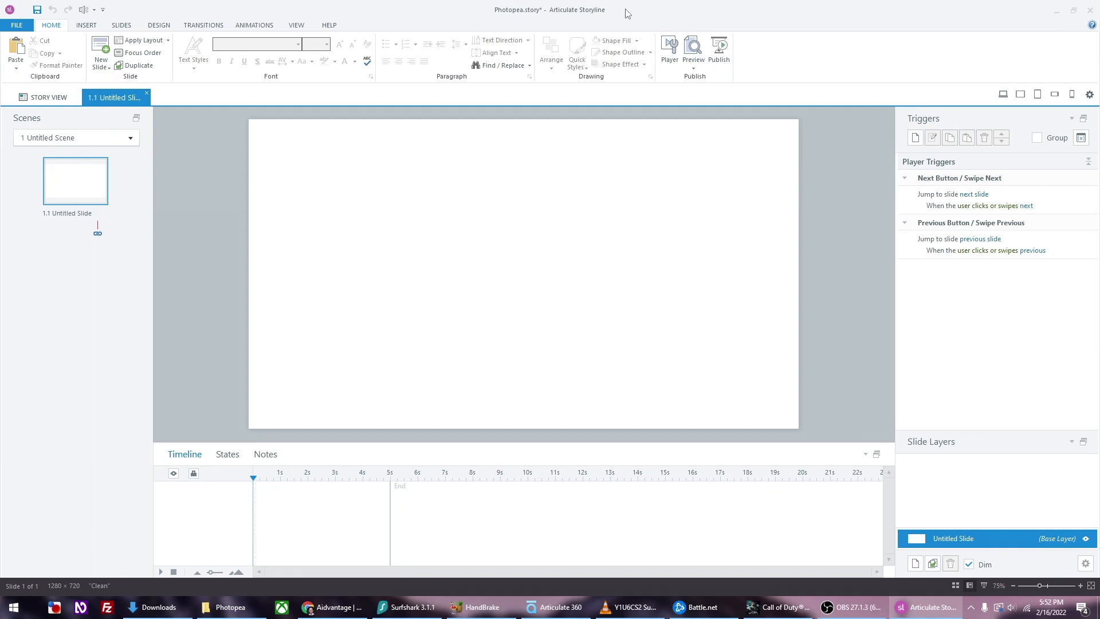
pyautogui.click(226, 607)
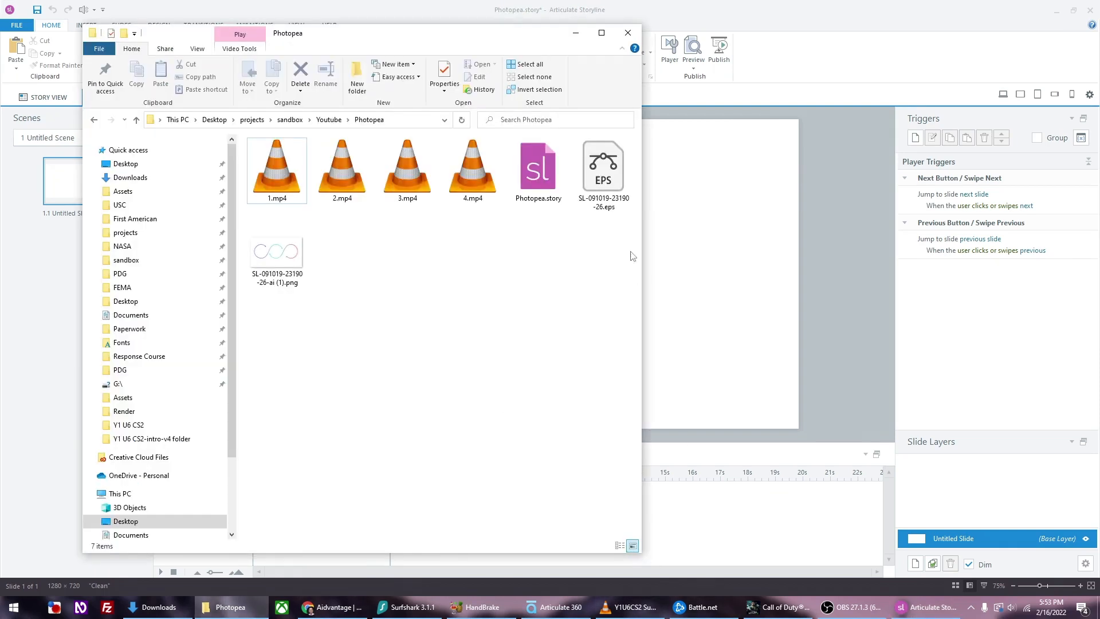
pyautogui.moveTo(286, 240); pyautogui.dragTo(623, 268)
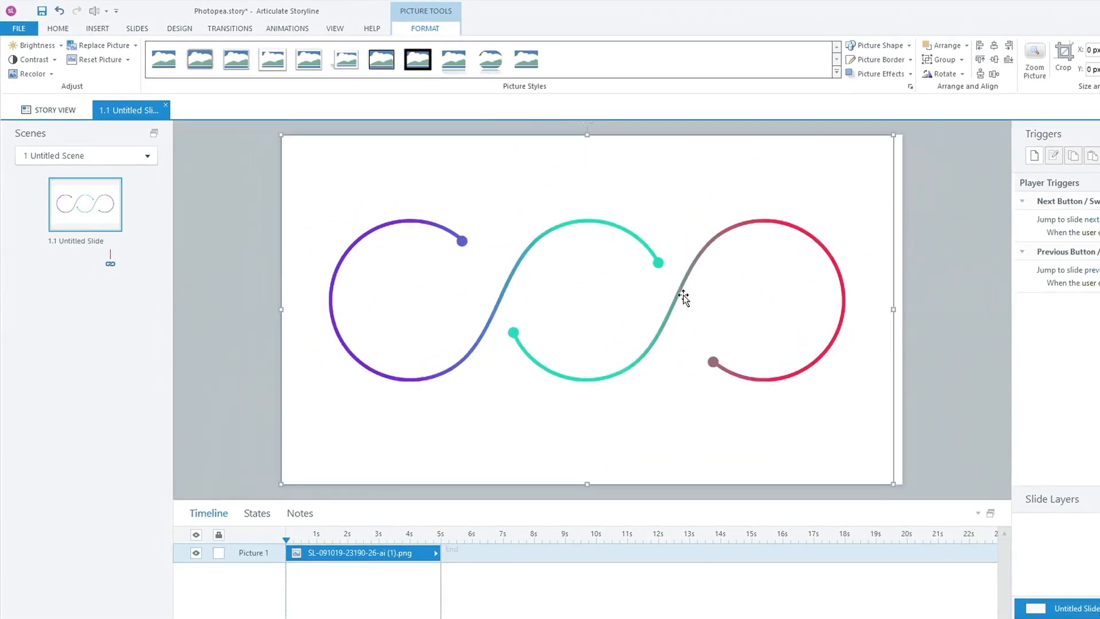
# - Enlarge the infographic picture beyond the slide edges and center it horizontally on the slide
pyautogui.moveTo(683, 295); pyautogui.dragTo(674, 297)
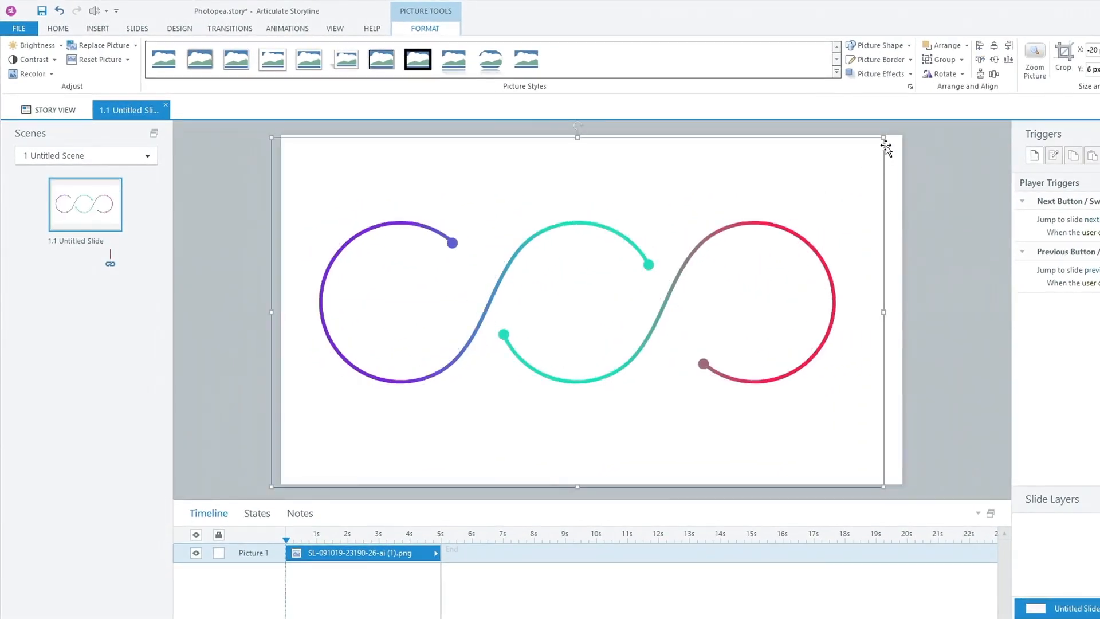
pyautogui.moveTo(885, 135); pyautogui.dragTo(931, 100)
pyautogui.moveTo(775, 259); pyautogui.dragTo(748, 285)
pyautogui.click(994, 46)
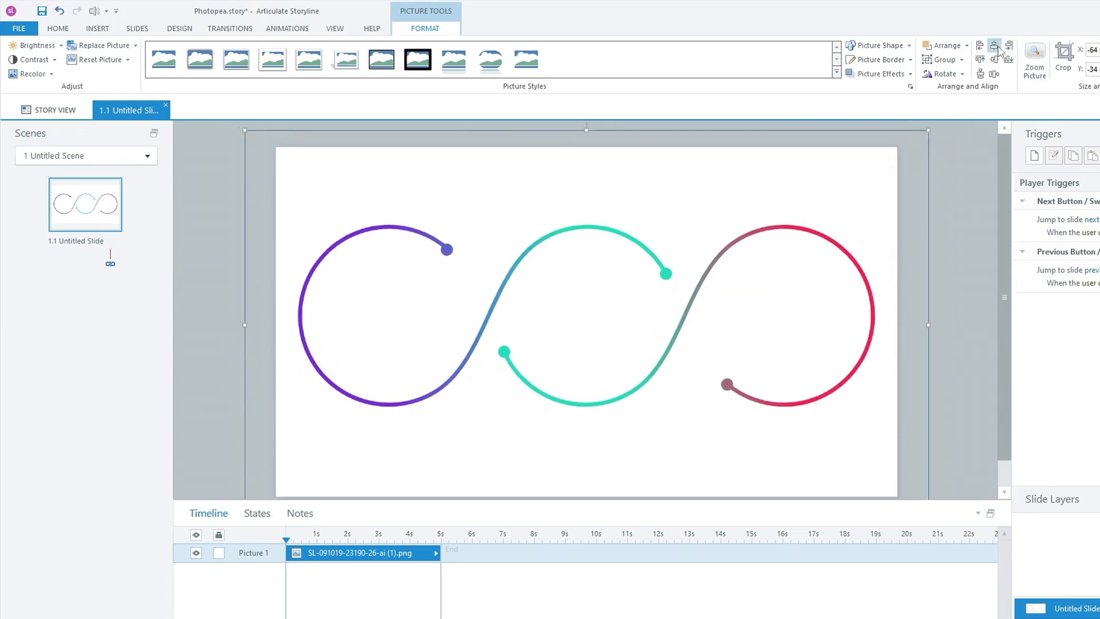
pyautogui.scroll(-1, 742, 247)
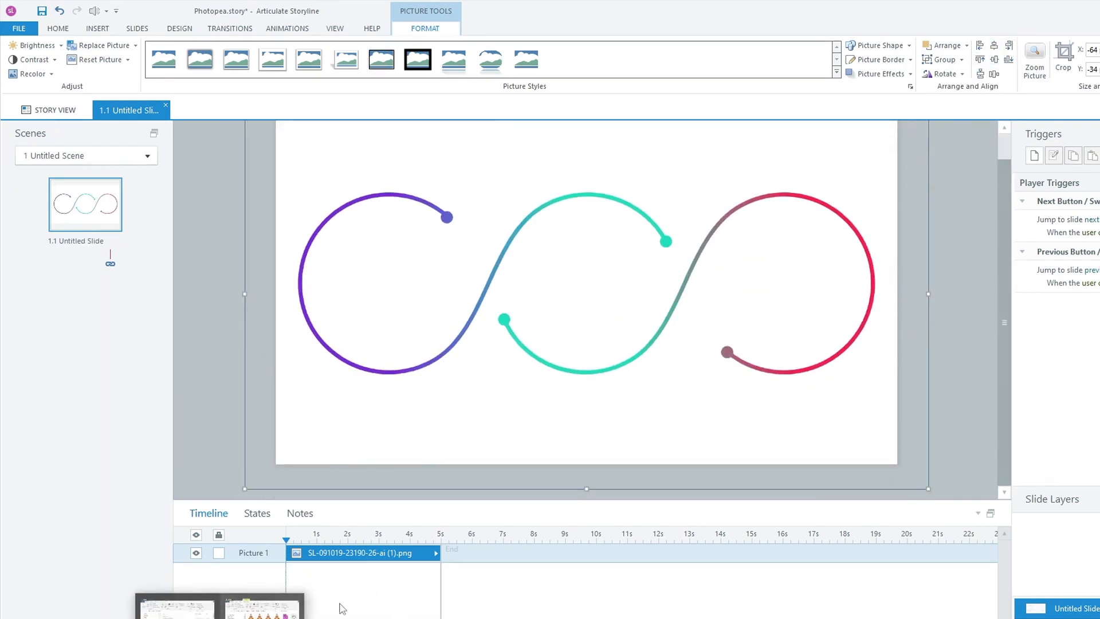
pyautogui.click(216, 141)
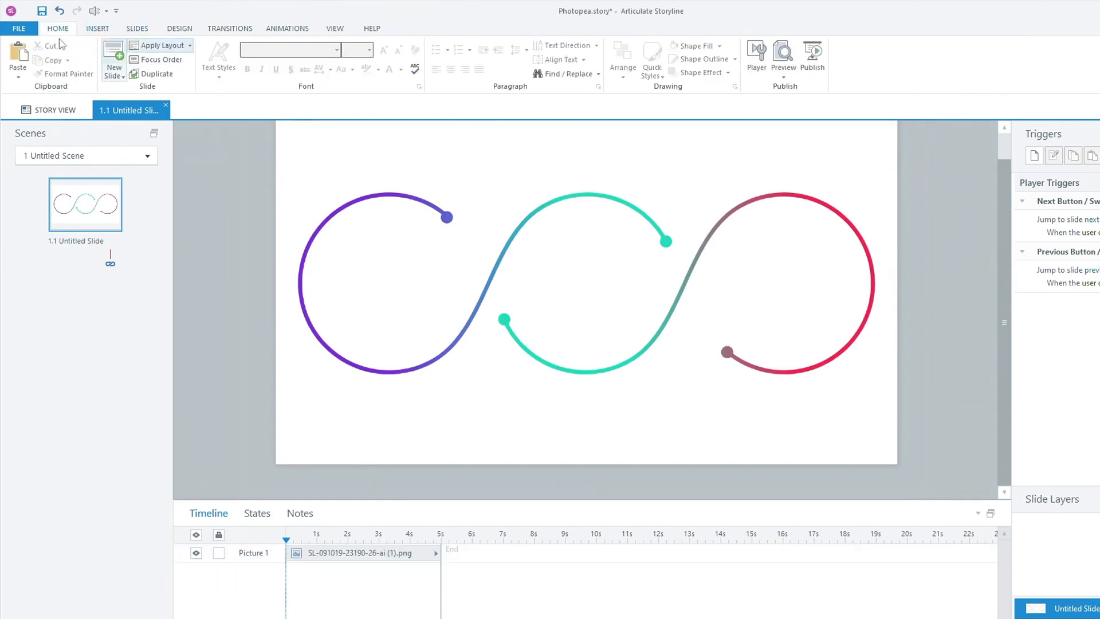
# - Add a text box with centered text reading "Slide Title" above the middle circle of the infographic
pyautogui.click(101, 31)
pyautogui.click(486, 58)
pyautogui.scroll(1, 523, 185)
pyautogui.moveTo(488, 154); pyautogui.dragTo(691, 181)
pyautogui.click(450, 72)
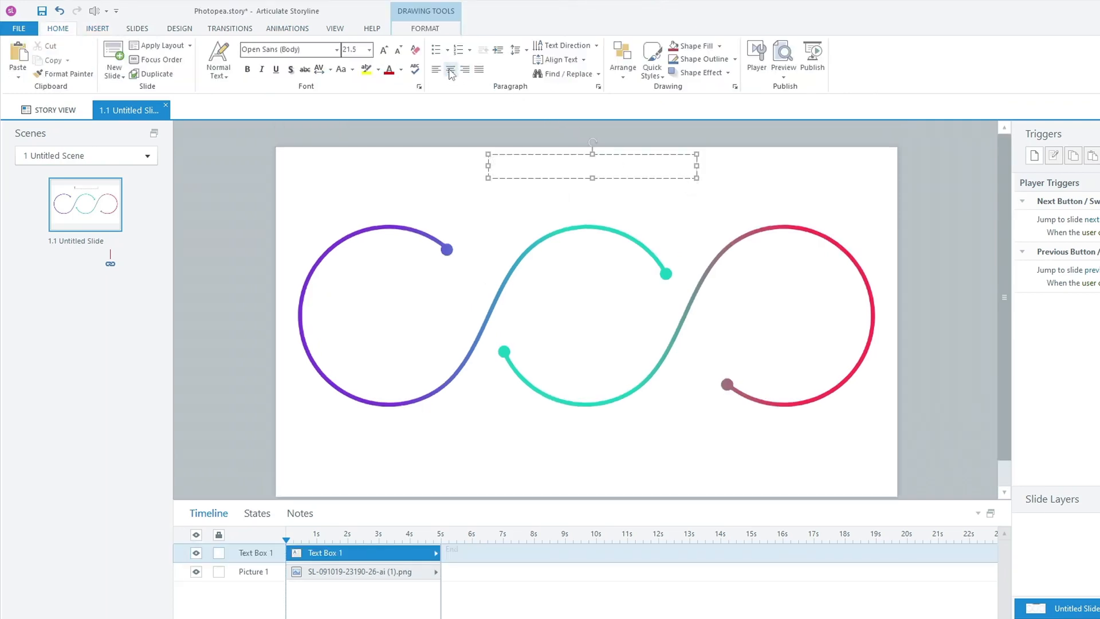
pyautogui.write('Slide Title')
# - Set the font of the entire slide title to Bebas Neue Bold
pyautogui.hotkey('ctrl', 'a')
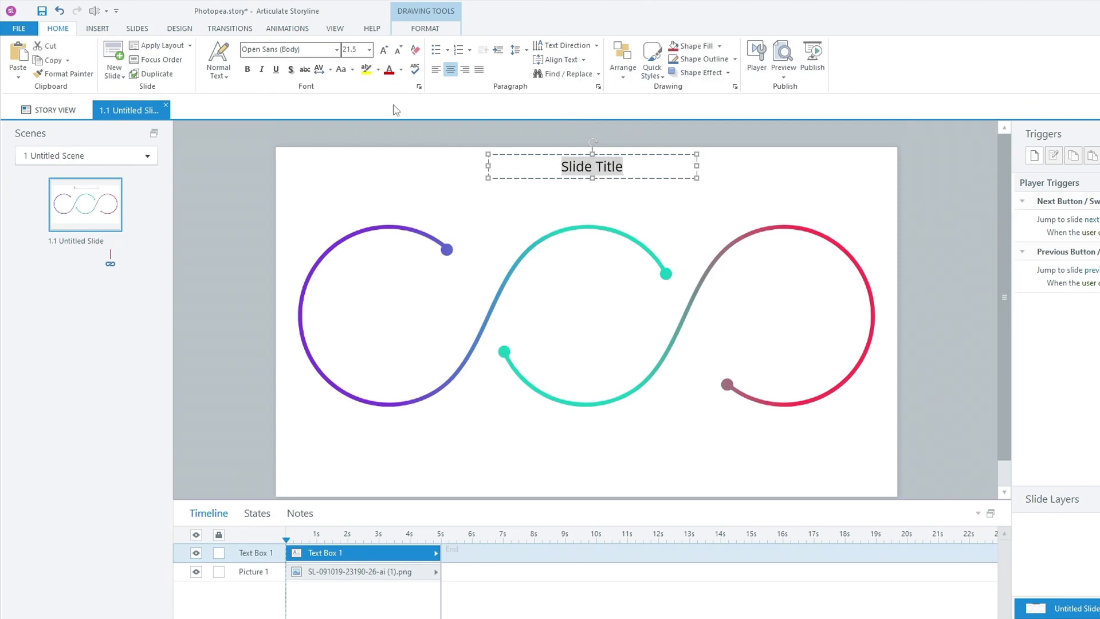
pyautogui.click(318, 50)
pyautogui.write('Bebas ')
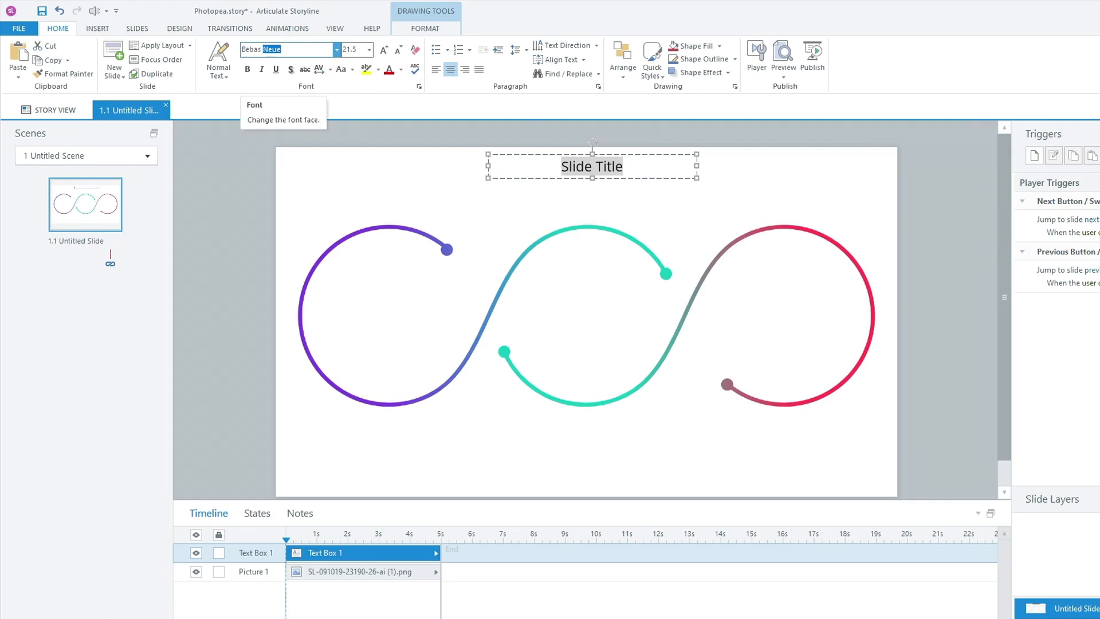
pyautogui.write('N')
pyautogui.press('Return')
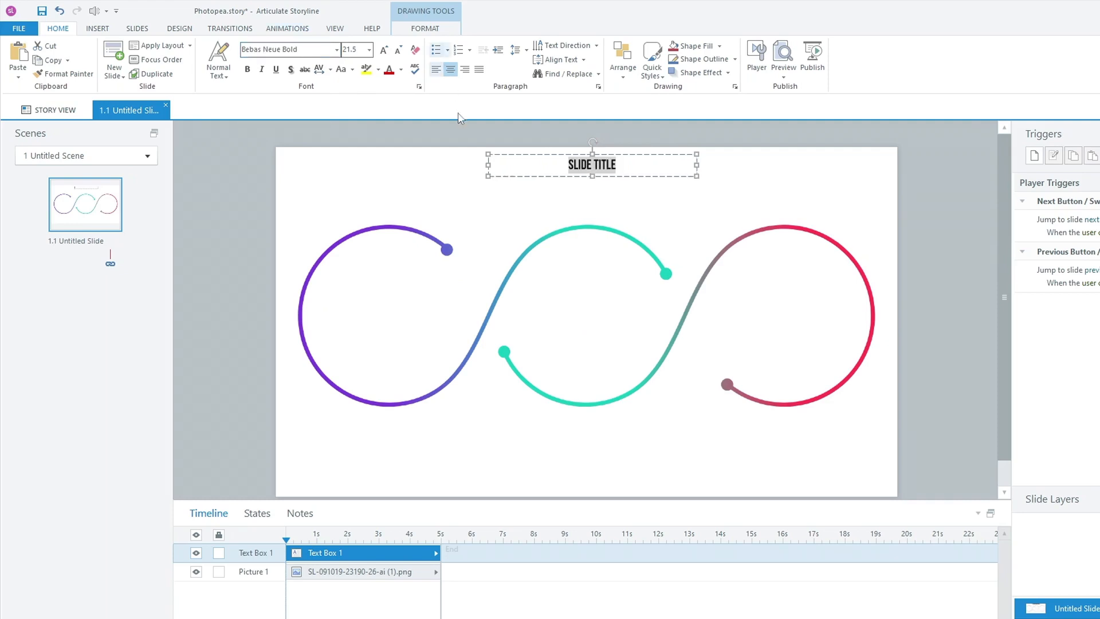
# - Enlarge the slide title text to a font size of 54
pyautogui.click(384, 50)
pyautogui.click(384, 49)
pyautogui.click(383, 49)
pyautogui.click(384, 50)
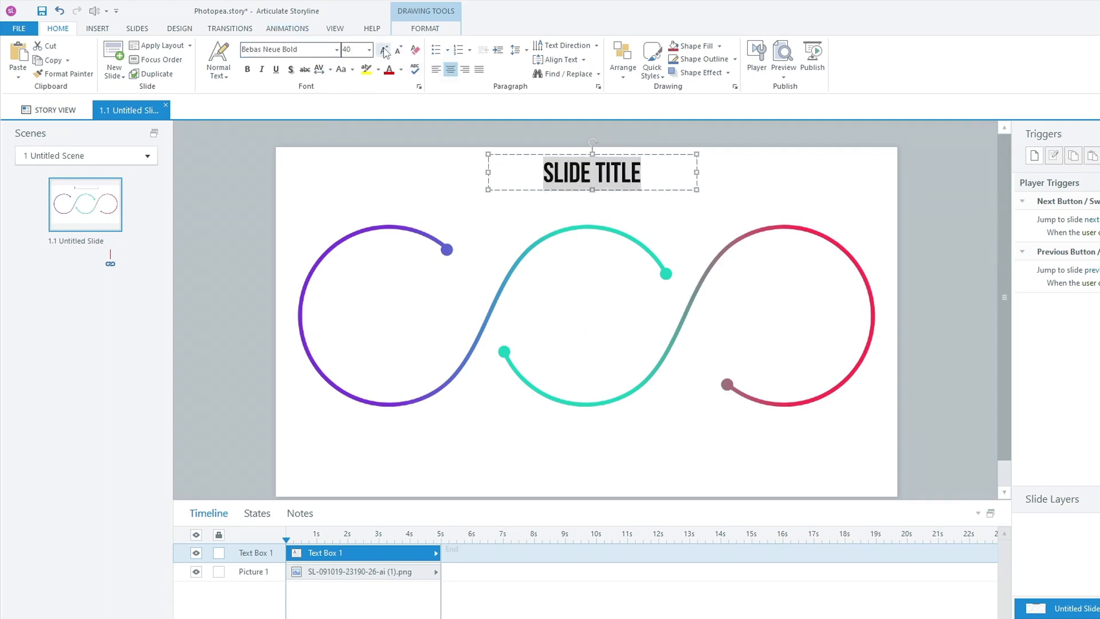
pyautogui.click(383, 50)
pyautogui.click(384, 50)
pyautogui.click(383, 50)
pyautogui.click(397, 50)
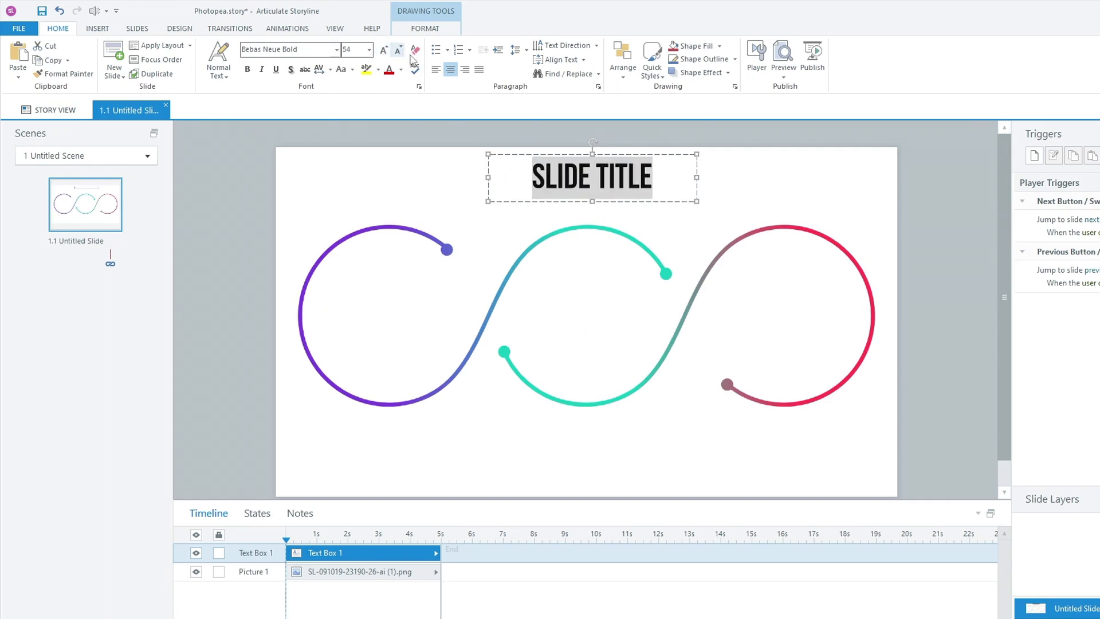
# - Change the slide title's font color to a very dark gray from the theme's black shades
pyautogui.click(401, 70)
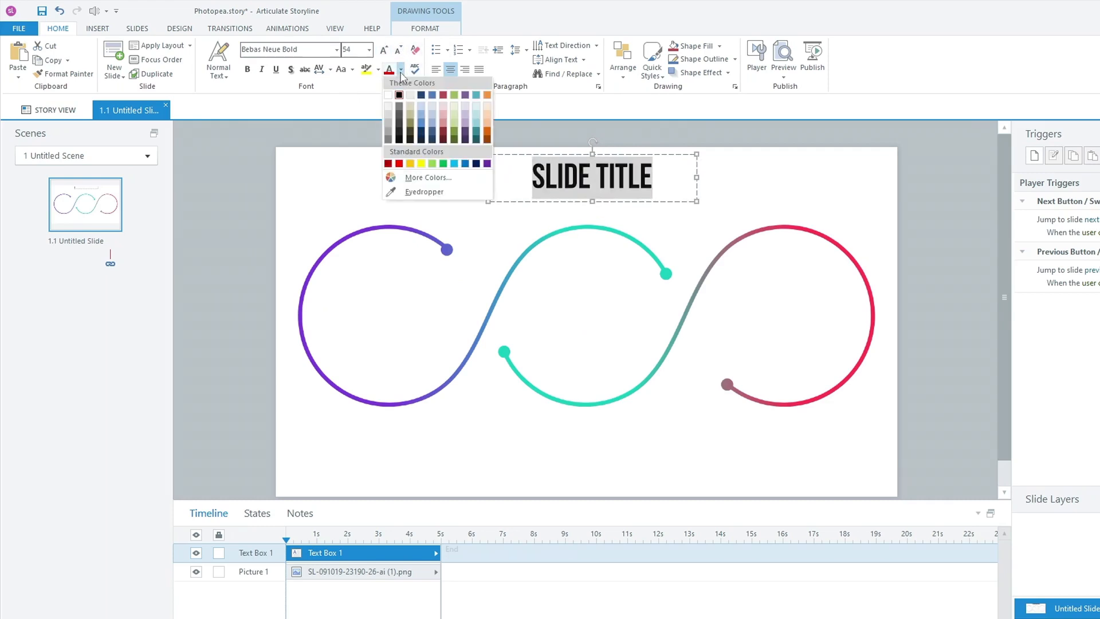
pyautogui.click(398, 139)
pyautogui.click(400, 69)
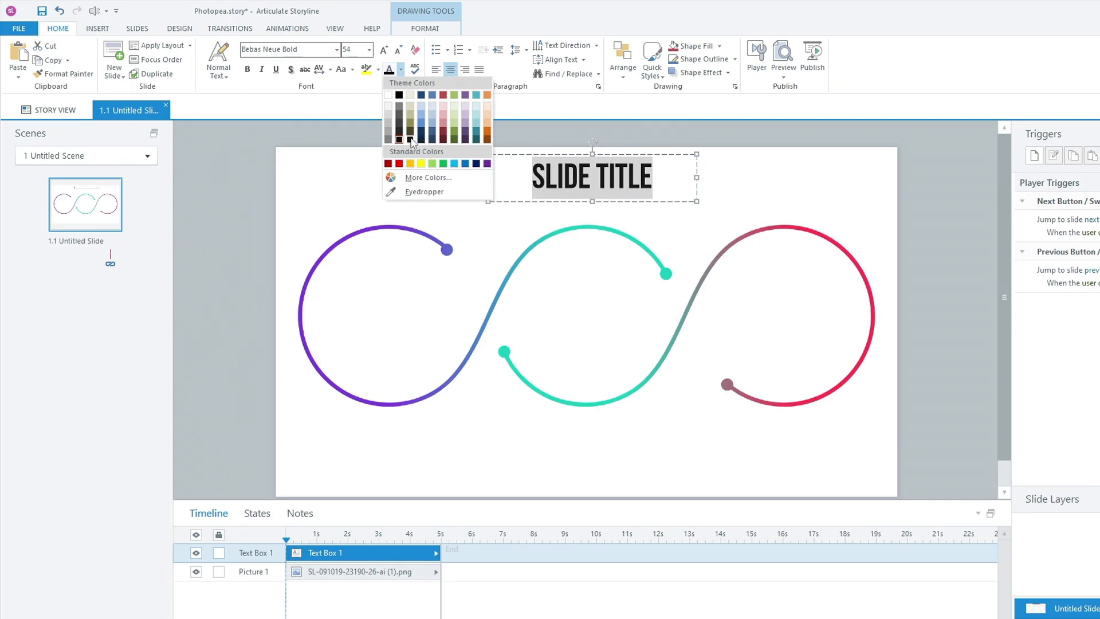
pyautogui.click(399, 133)
pyautogui.click(481, 131)
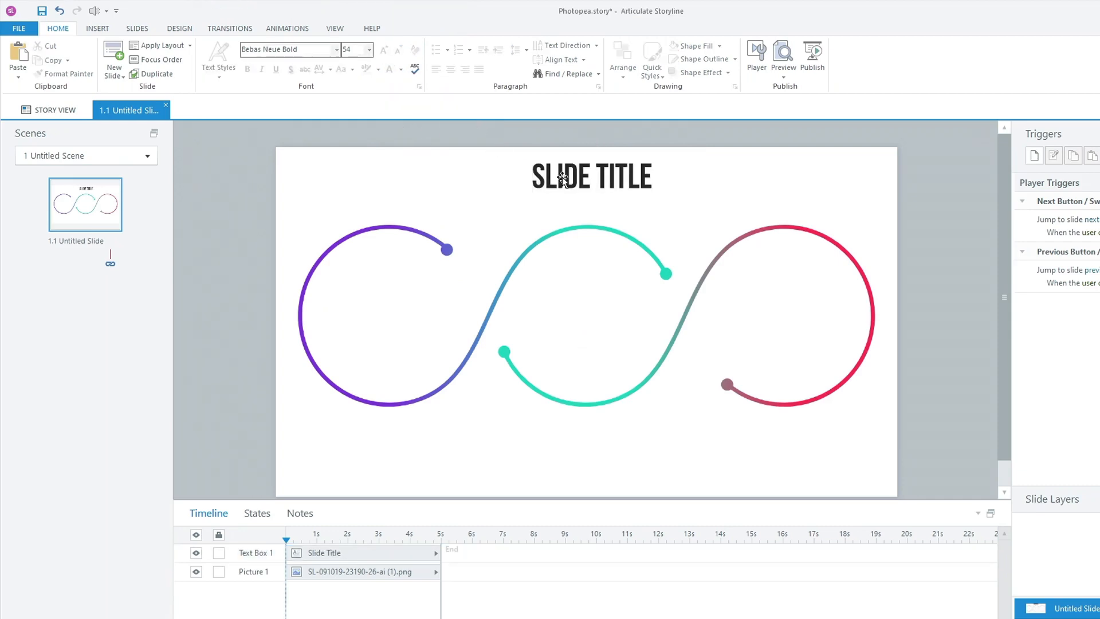
# - Move the slide title down slightly into the gap between the slide's upper edge and the circles
pyautogui.click(579, 153)
pyautogui.moveTo(580, 153); pyautogui.dragTo(580, 153)
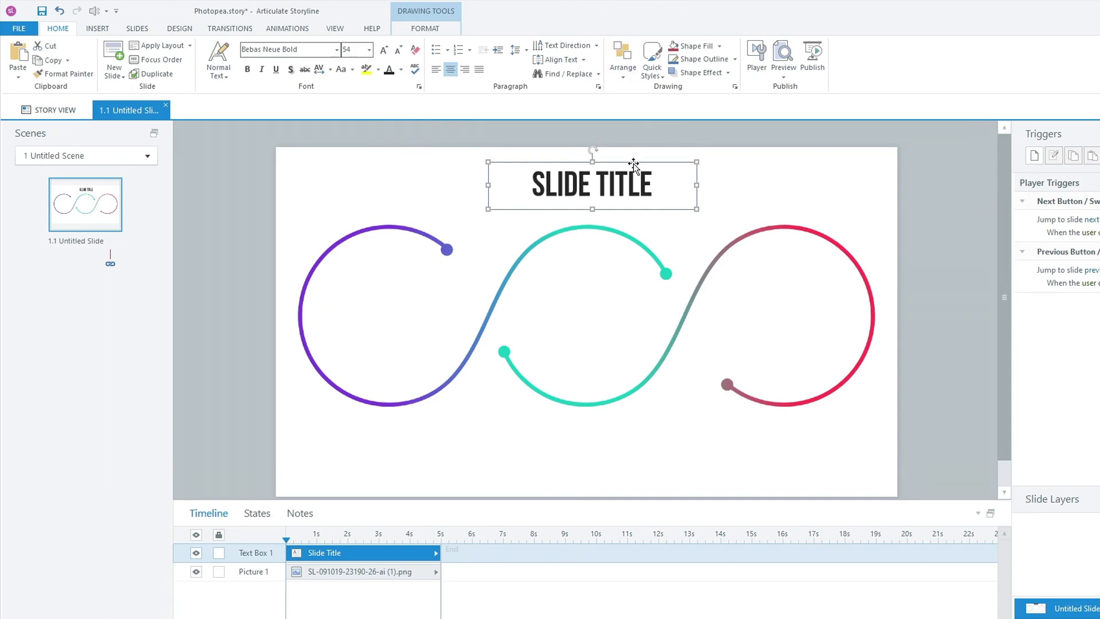
pyautogui.moveTo(634, 163); pyautogui.dragTo(634, 159)
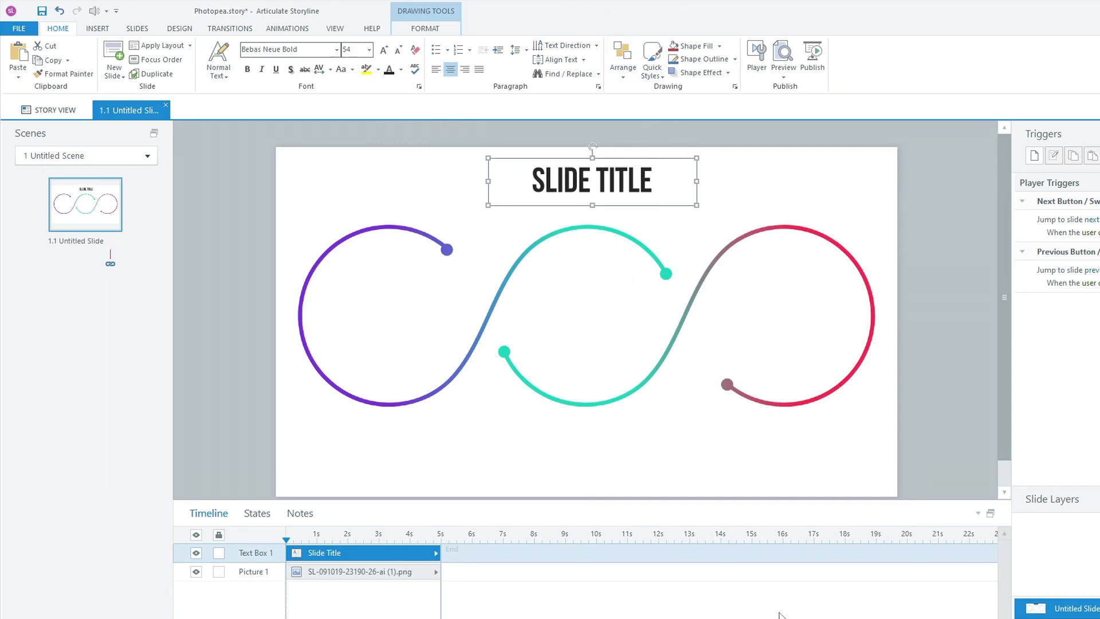
pyautogui.click(137, 28)
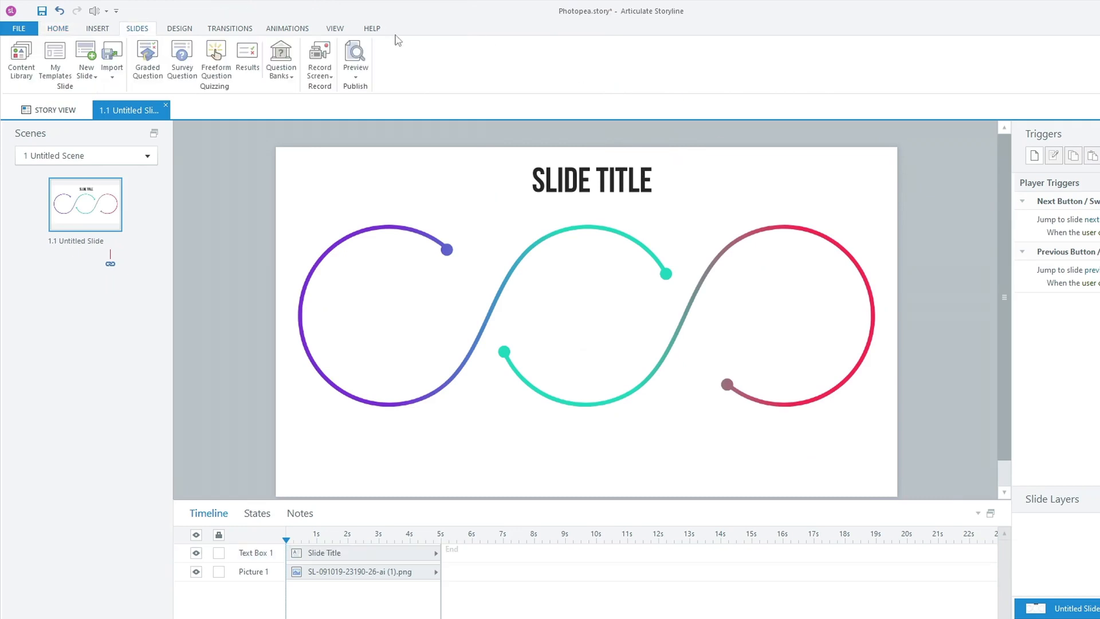